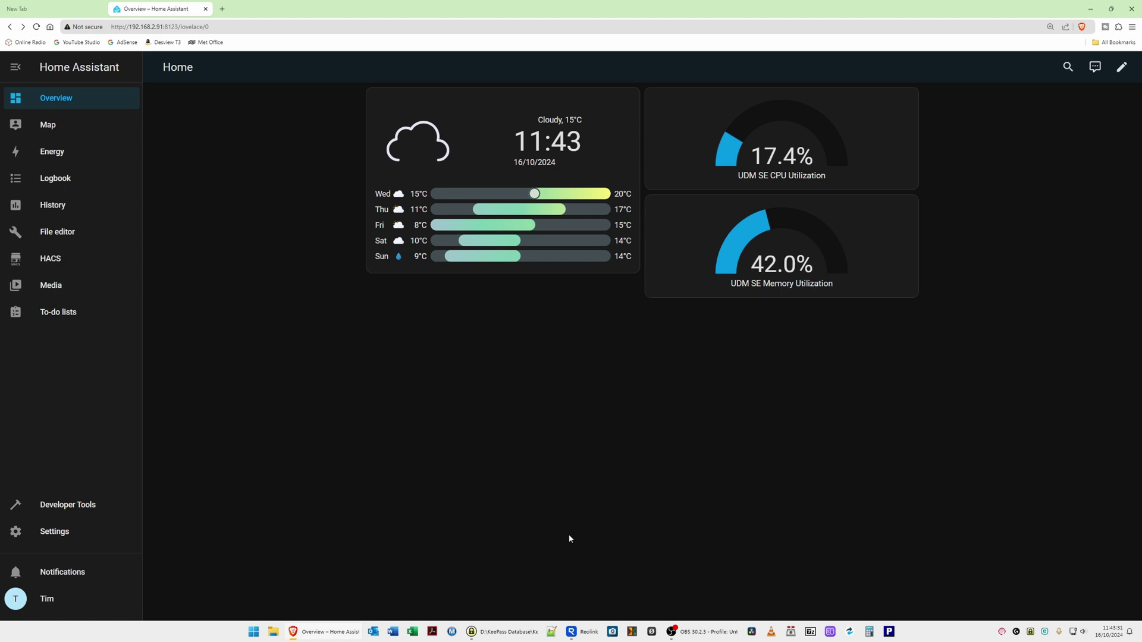
# Switch to the Reolink app and open the user management settings of NVR01.
pyautogui.moveTo(589, 635)
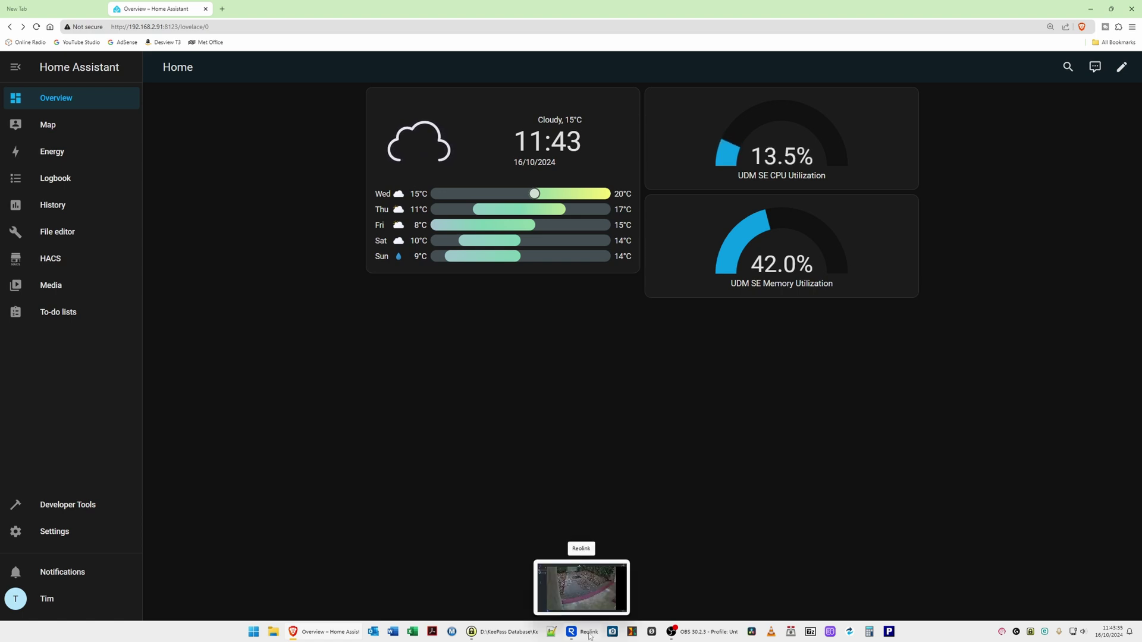
pyautogui.click(590, 636)
pyautogui.moveTo(506, 362)
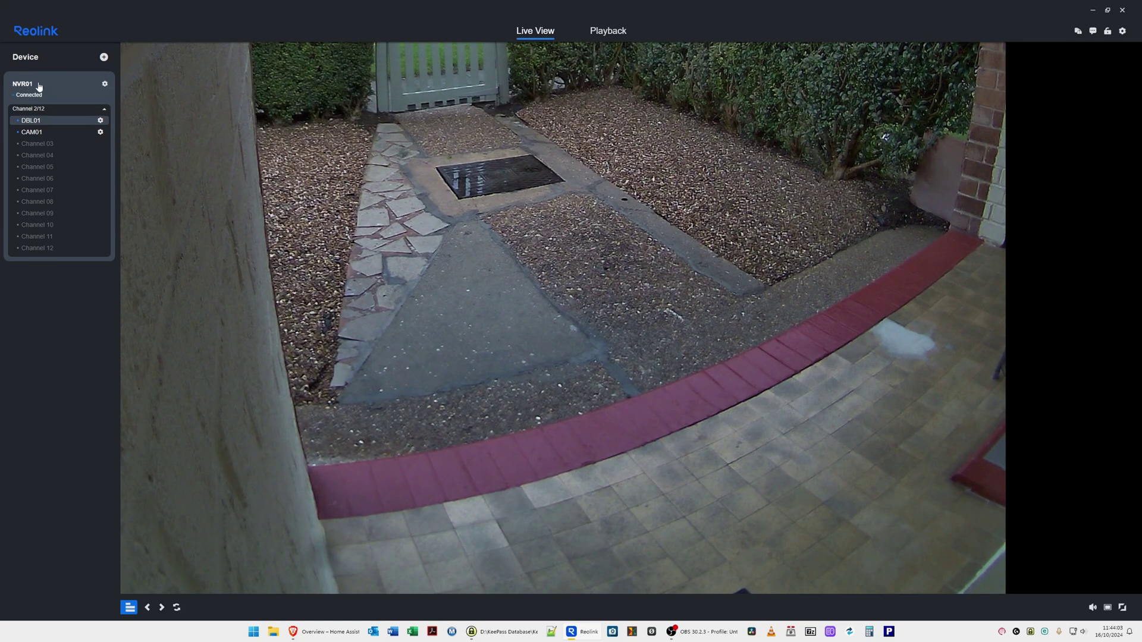
pyautogui.click(105, 86)
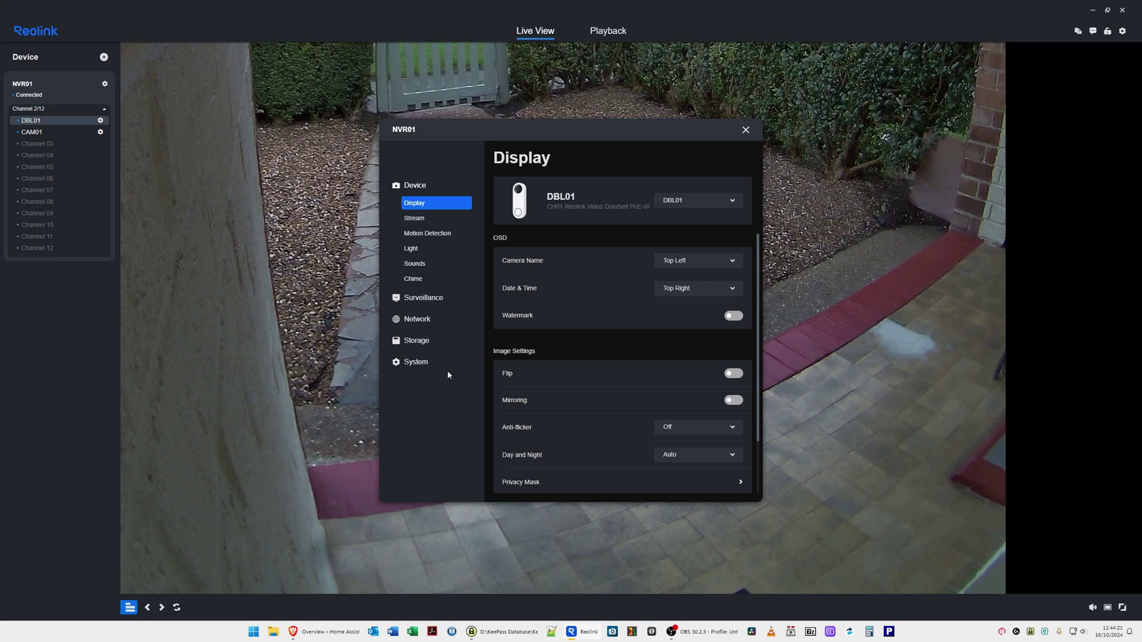
pyautogui.click(419, 364)
pyautogui.click(425, 381)
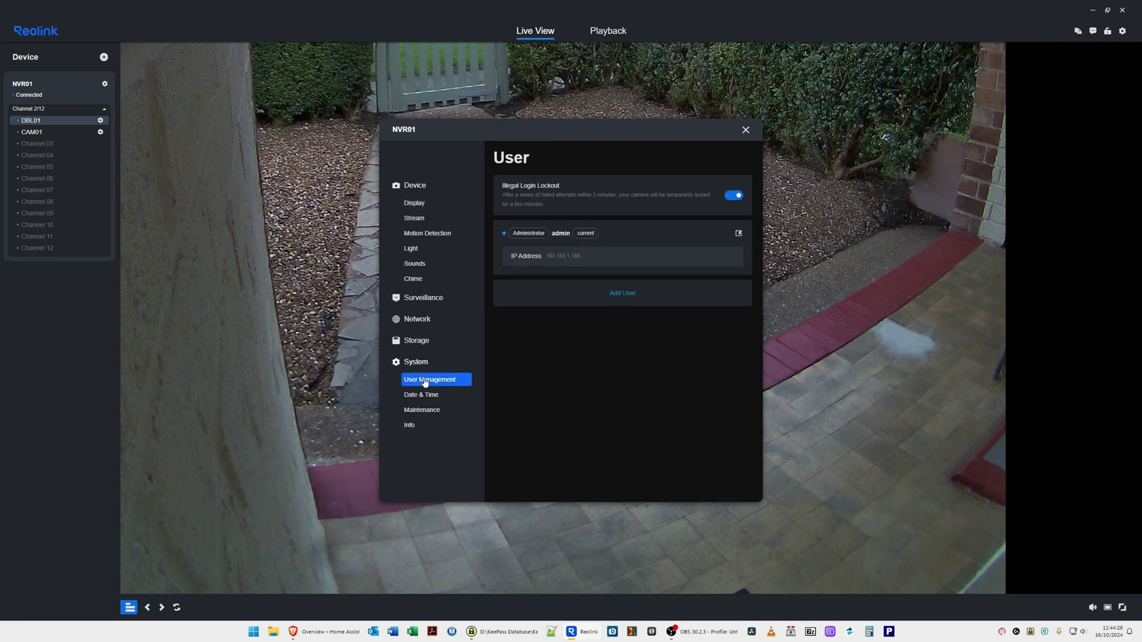
# Start adding an NVR01 user with the user type Administrator and the username has.
pyautogui.click(620, 295)
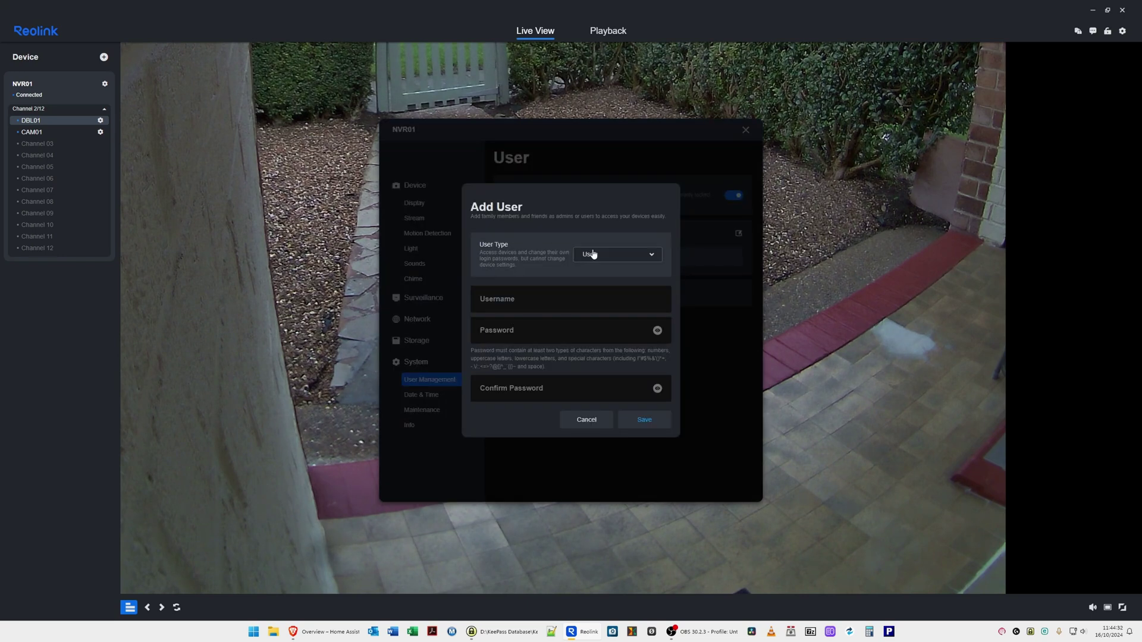
pyautogui.click(612, 257)
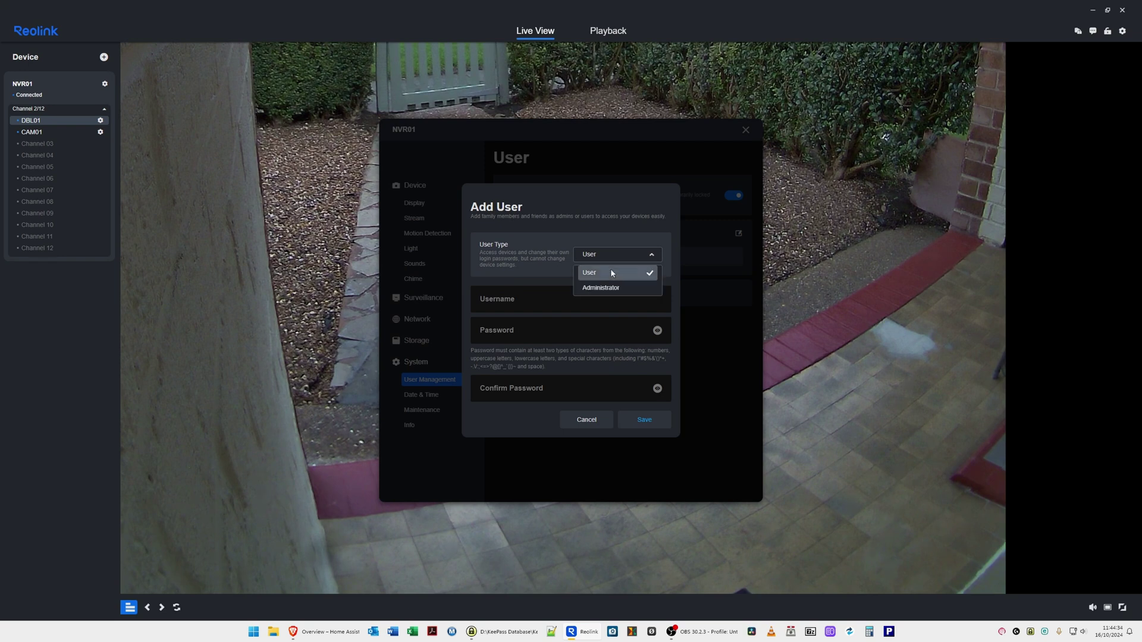
pyautogui.click(610, 284)
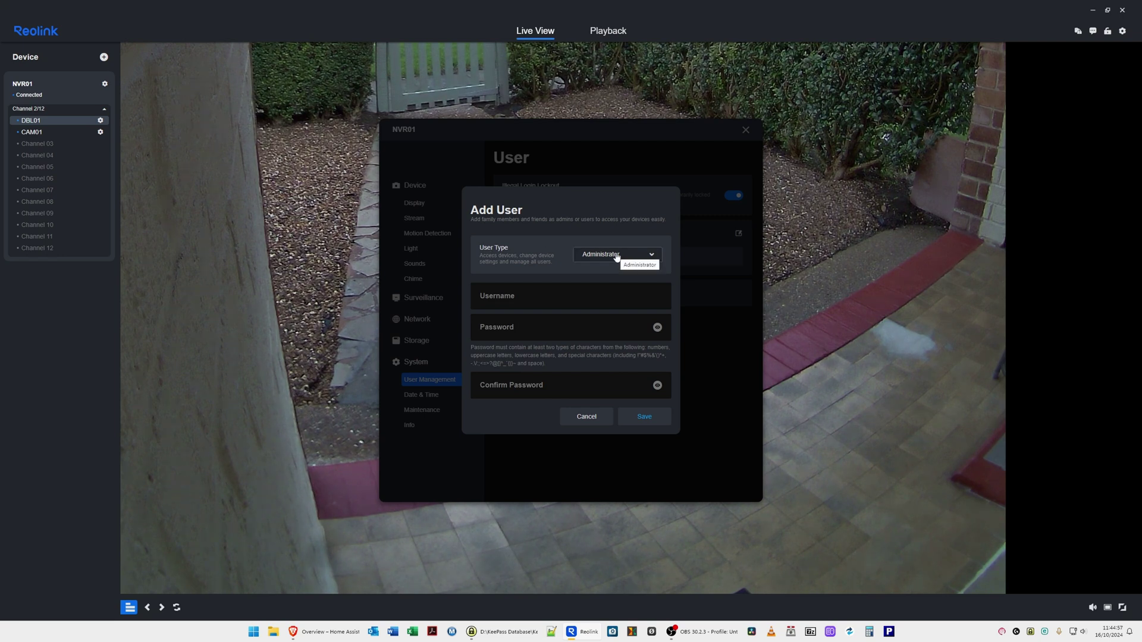
pyautogui.click(557, 307)
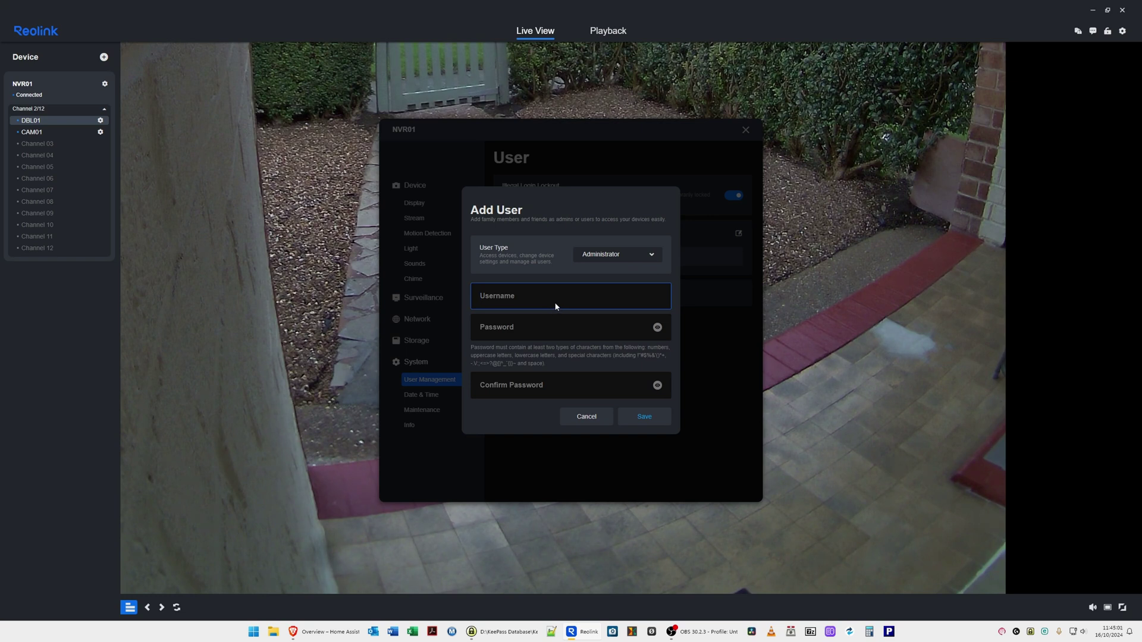
pyautogui.write('has')
# Enter and confirm the new user's password, save the user and close the Reolink app.
pyautogui.press('Tab')
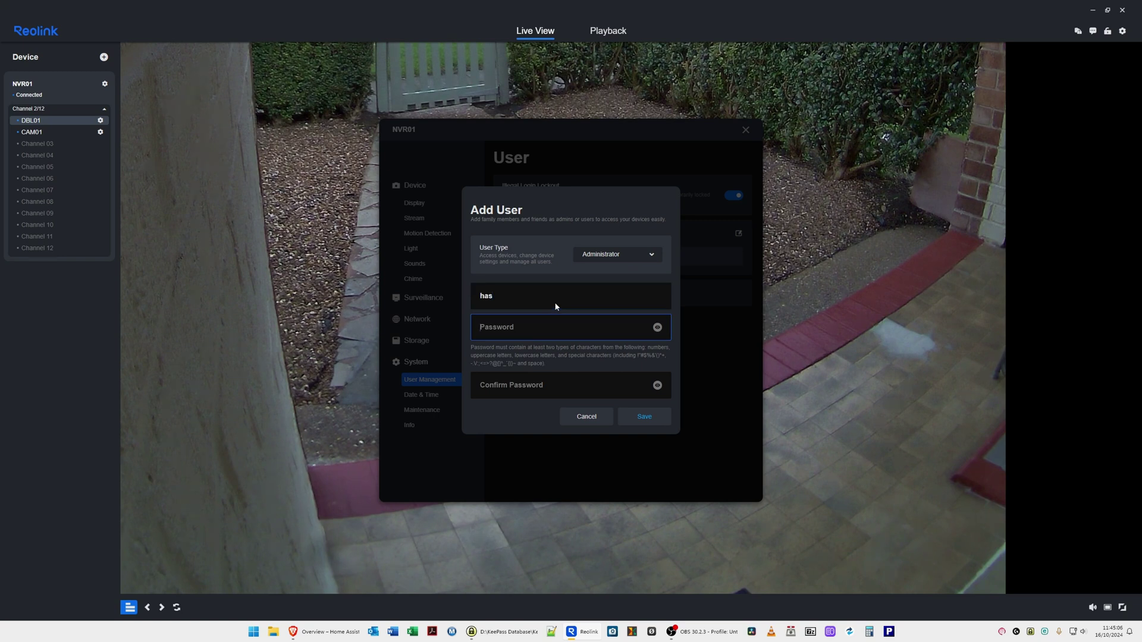
pyautogui.hotkey('ctrl', 'v')
pyautogui.click(556, 383)
pyautogui.hotkey('ctrl', 'v')
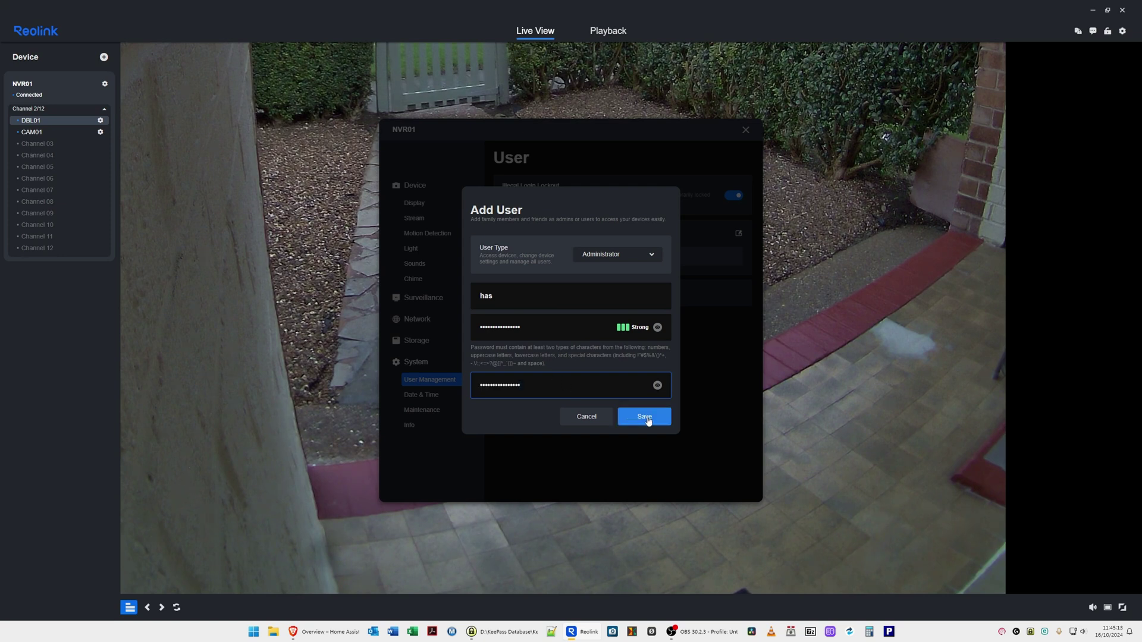
pyautogui.click(647, 419)
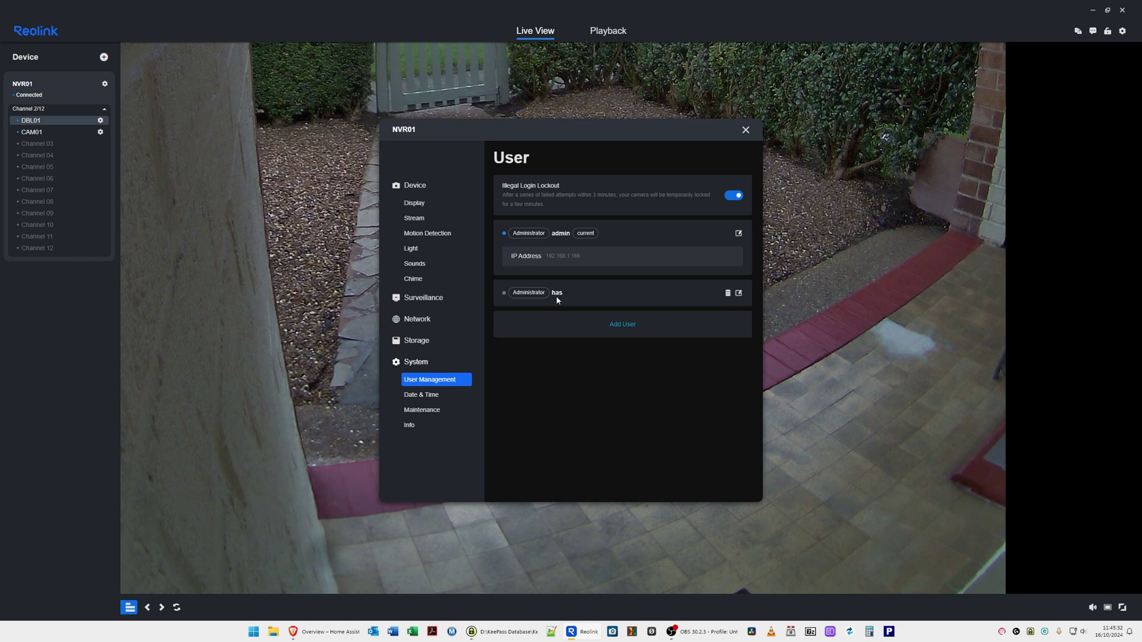
pyautogui.click(746, 130)
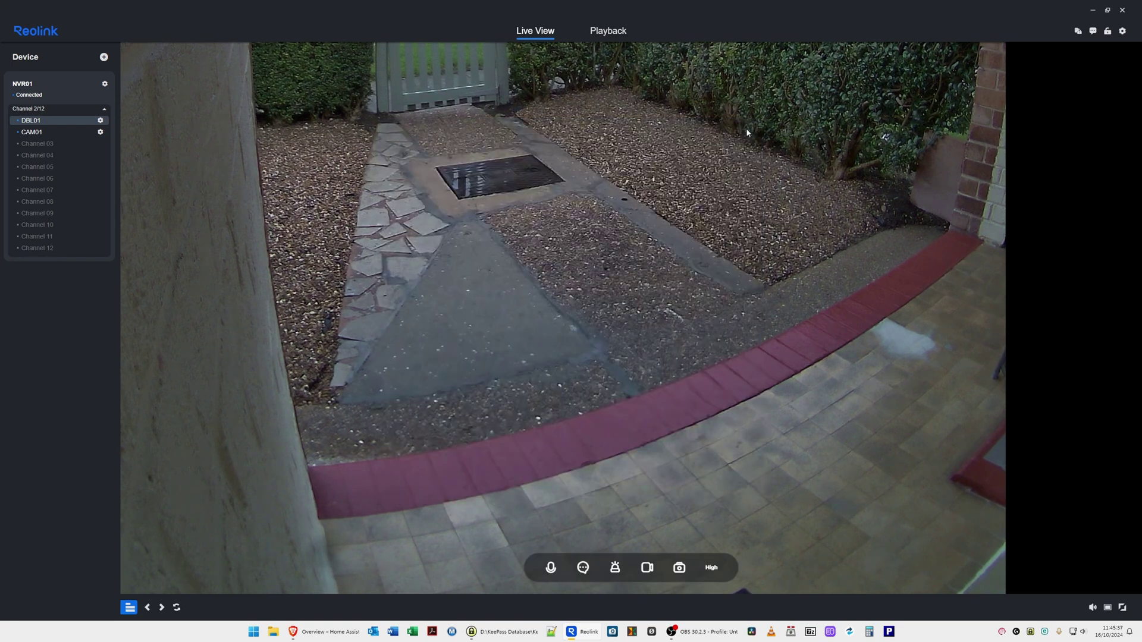
pyautogui.click(1123, 10)
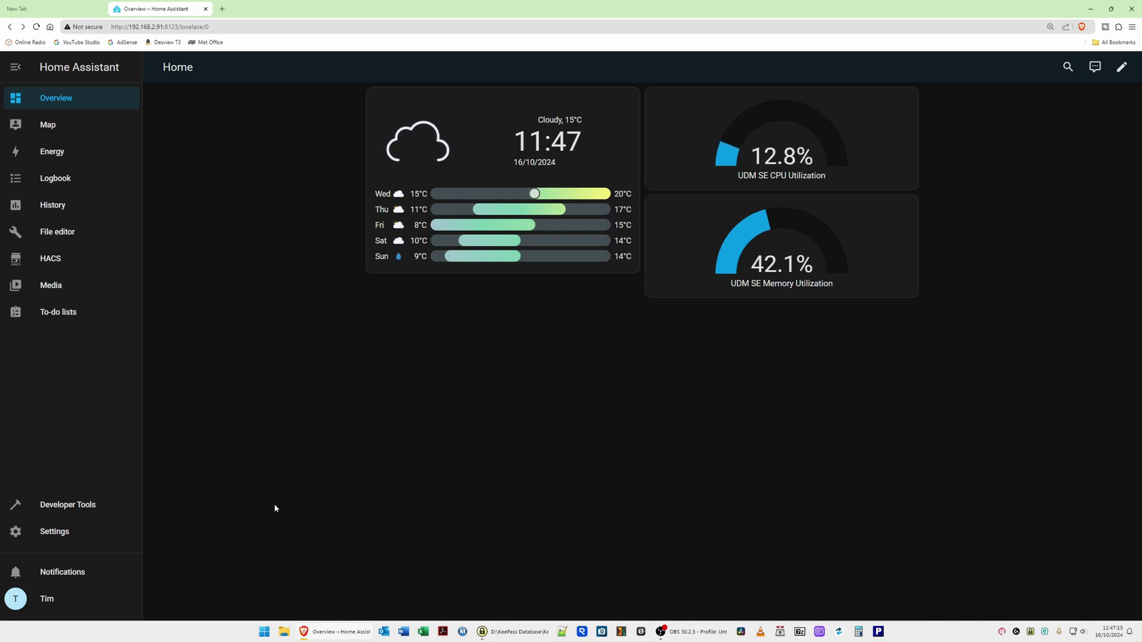
# Start adding the Reolink IP NVR/camera integration under Home Assistant's devices and services.
pyautogui.click(58, 535)
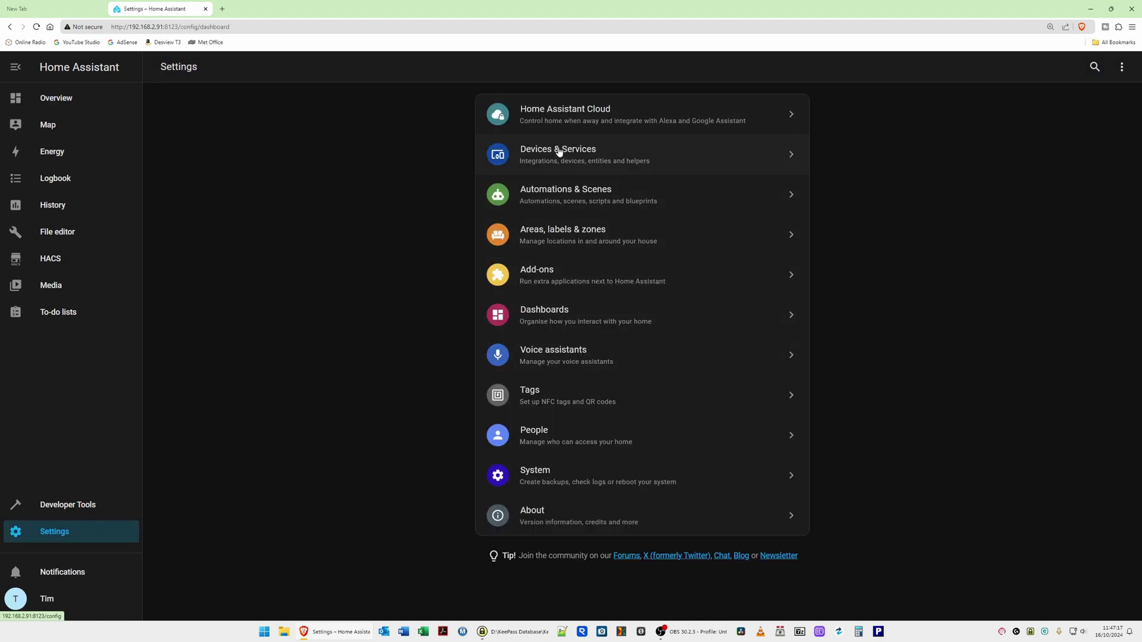
pyautogui.click(582, 155)
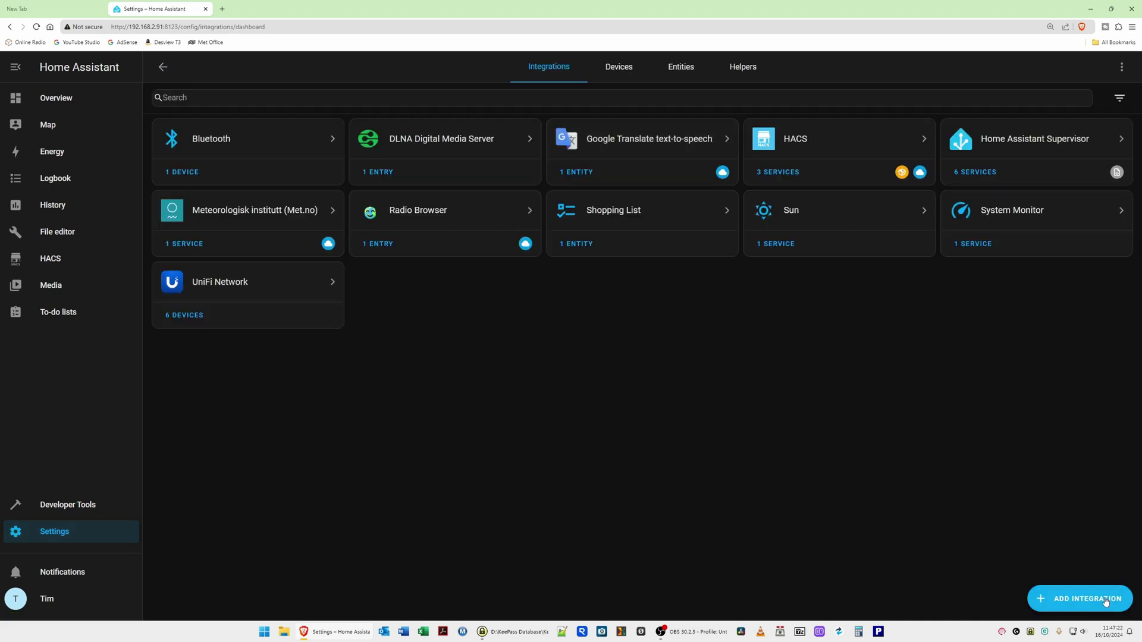
pyautogui.click(1080, 602)
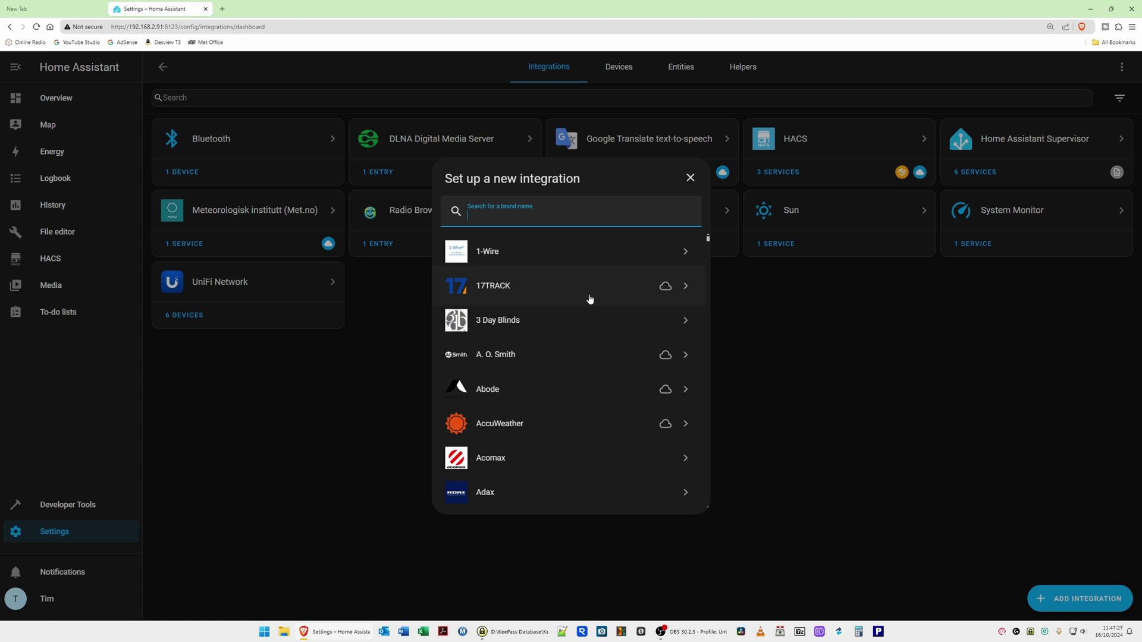
pyautogui.write('Reolink')
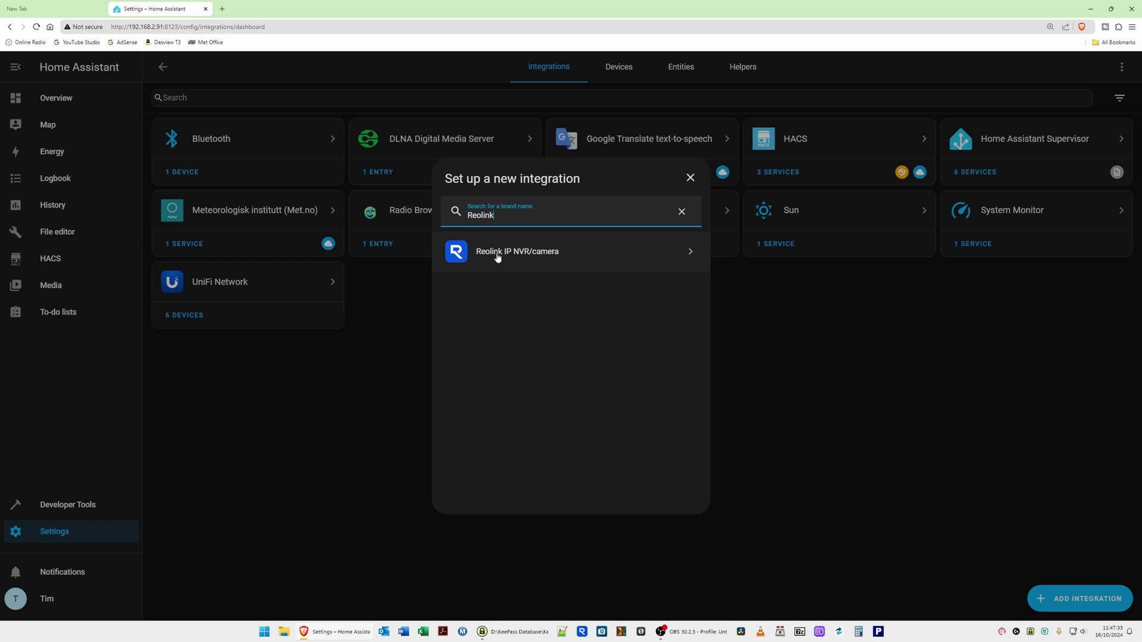
pyautogui.click(539, 256)
# Submit the Reolink connection details with username has, the account password and host 192.168.2.26.
pyautogui.doubleClick(486, 296)
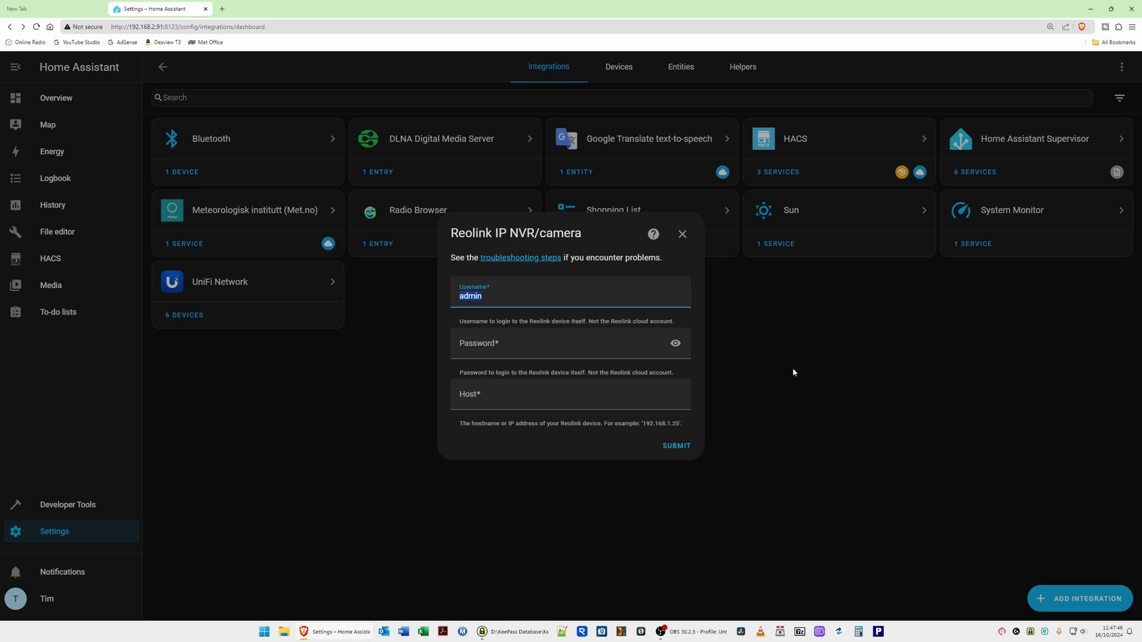
pyautogui.write('has')
pyautogui.press('Tab')
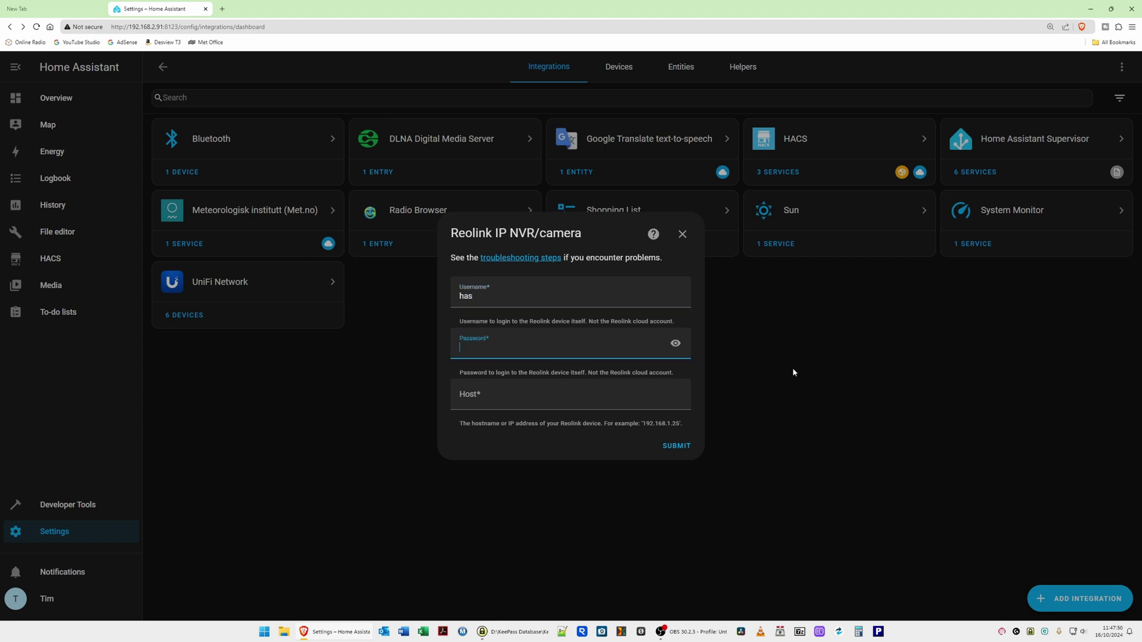
pyautogui.hotkey('ctrl', 'v')
pyautogui.click(577, 398)
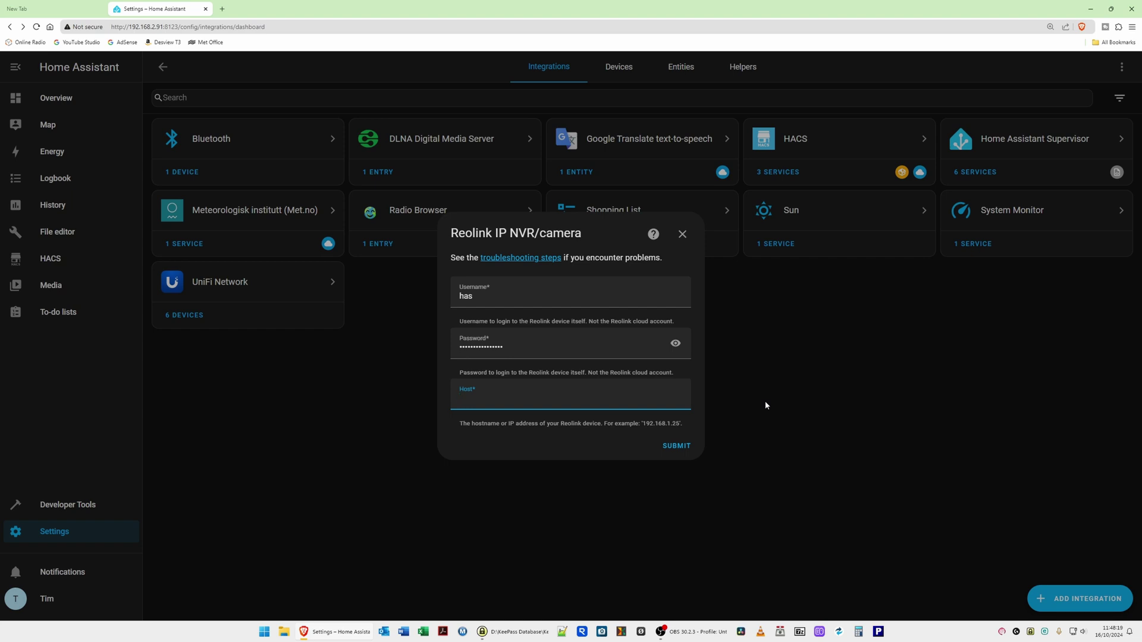
pyautogui.write('92.168.2.26')
pyautogui.click(688, 449)
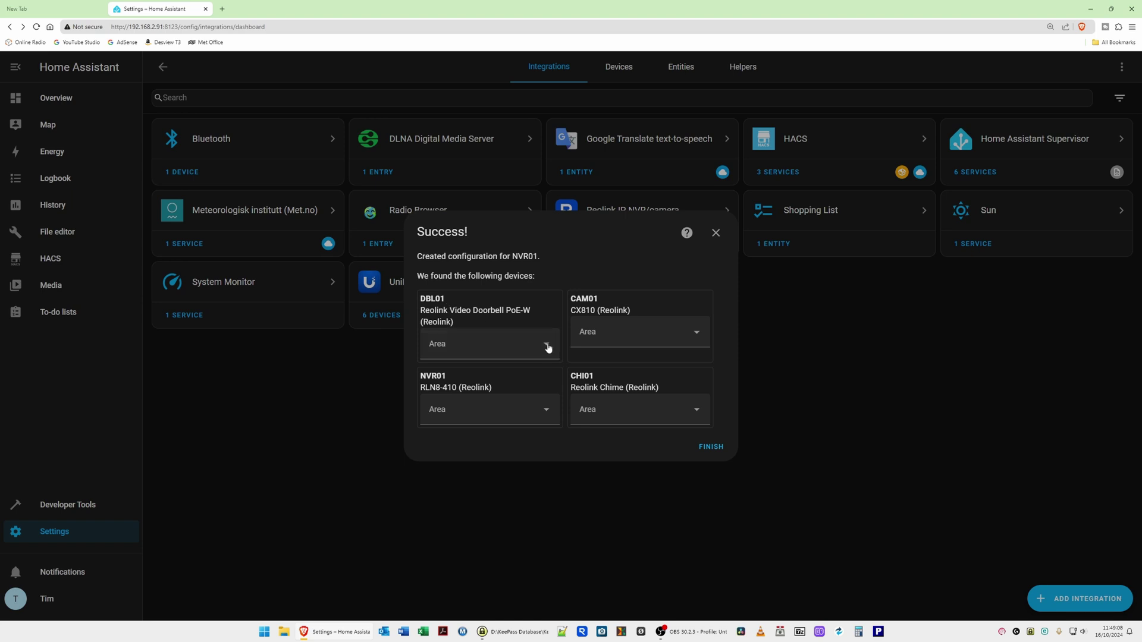
# Assign the DBL01 doorbell and the CAM01 camera to the Front Porch area.
pyautogui.click(547, 346)
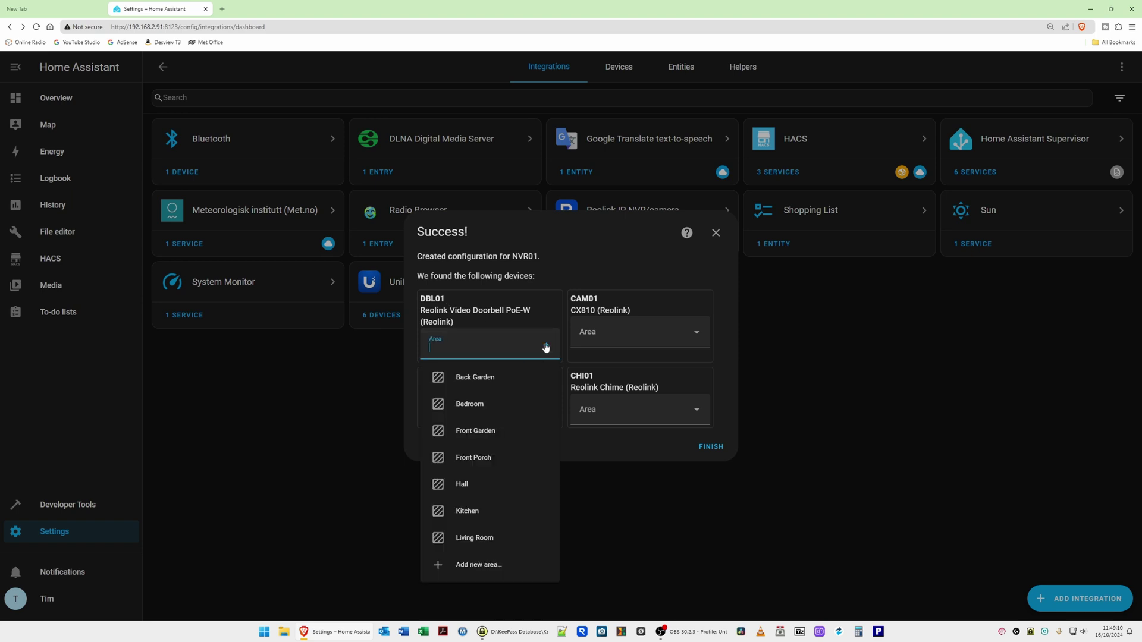
pyautogui.click(492, 456)
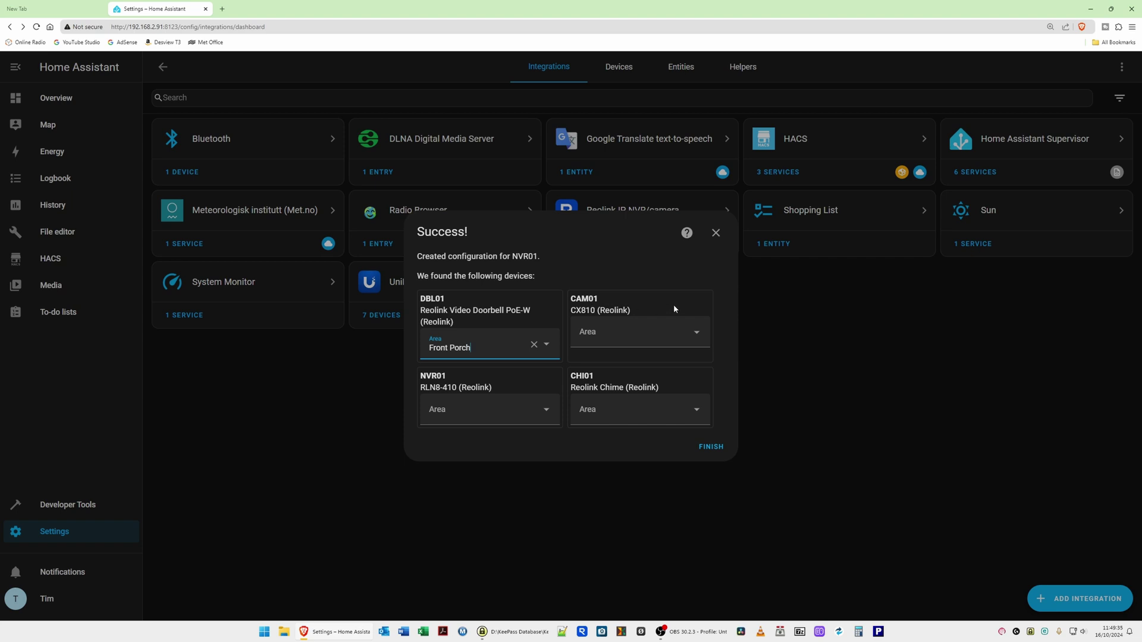
pyautogui.click(696, 334)
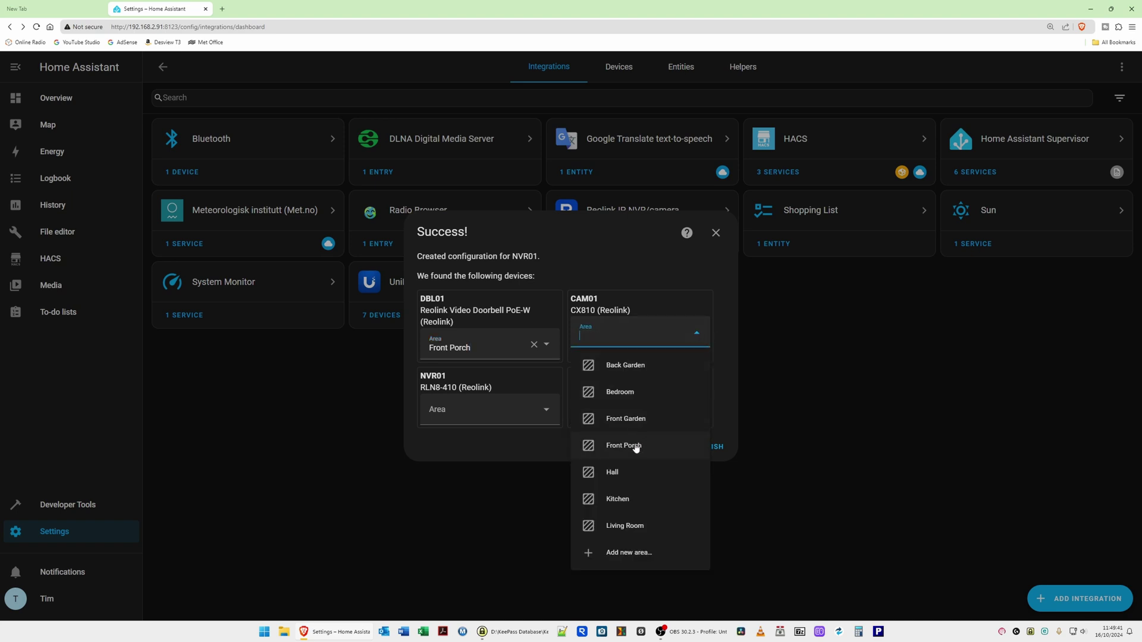
pyautogui.click(635, 448)
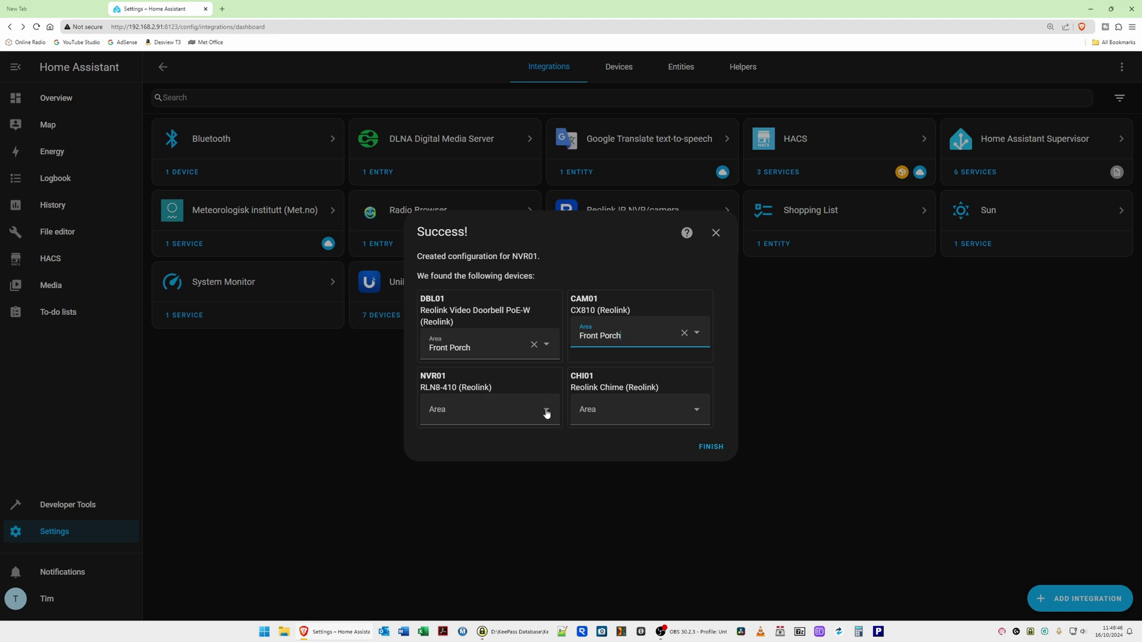
# Assign NVR01 to the Living Room and the CHI01 chime to the Hall, and finish the integration setup.
pyautogui.click(542, 413)
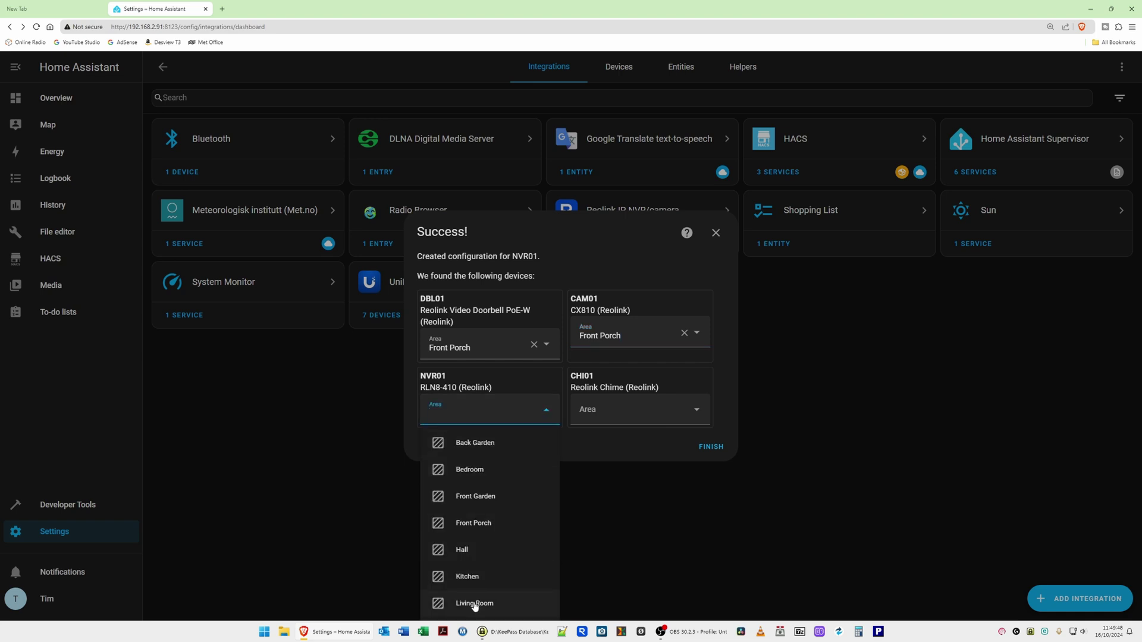
pyautogui.click(486, 605)
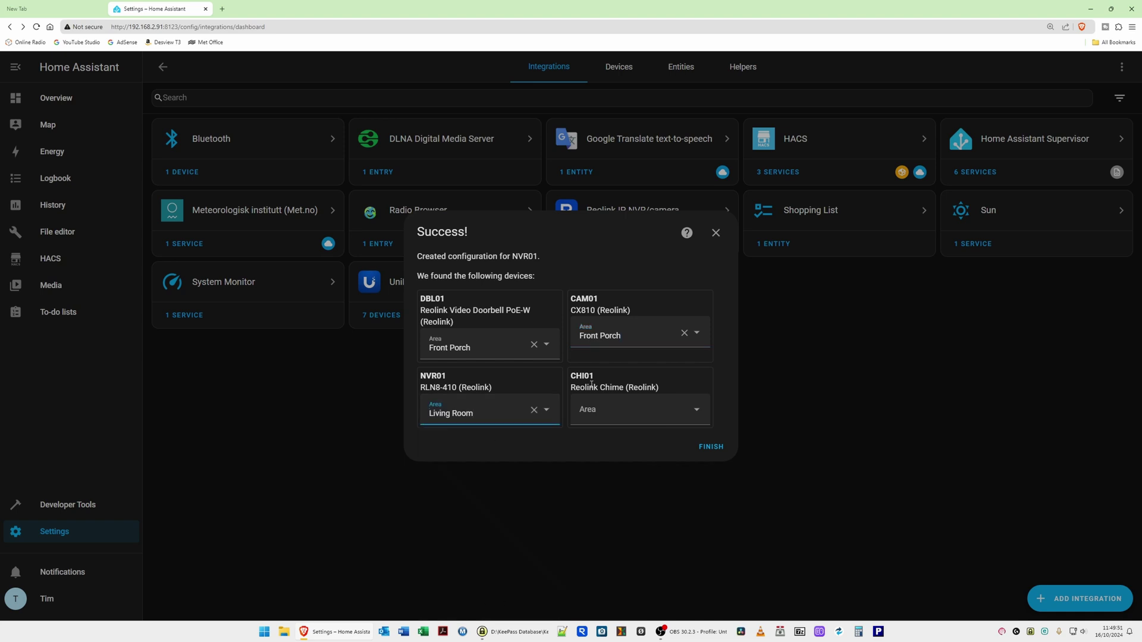
pyautogui.click(697, 411)
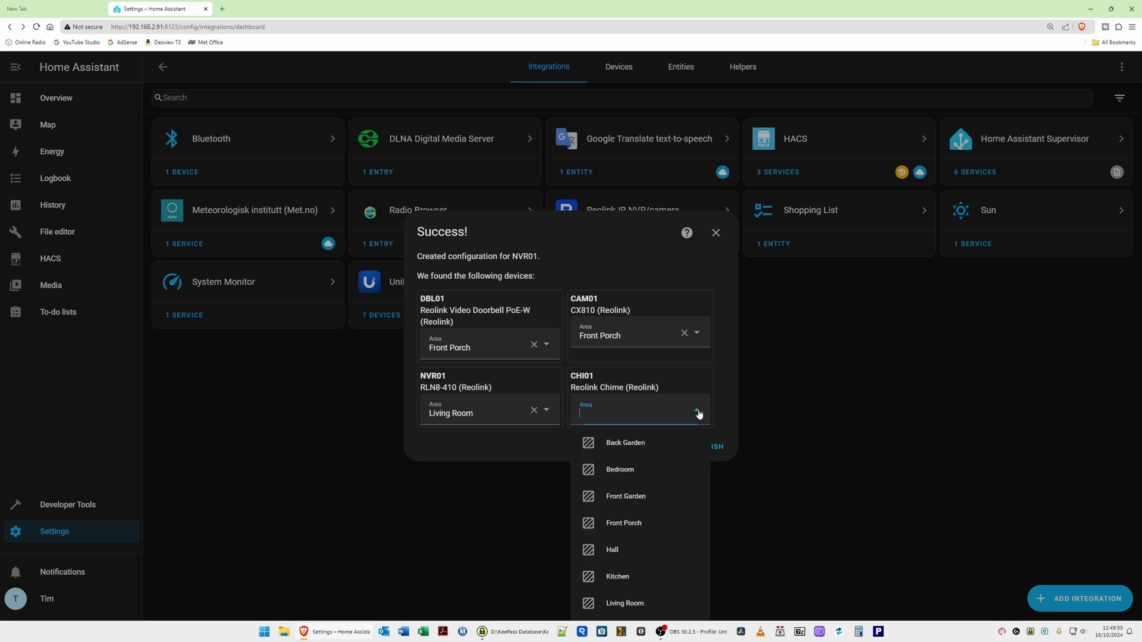
pyautogui.click(613, 550)
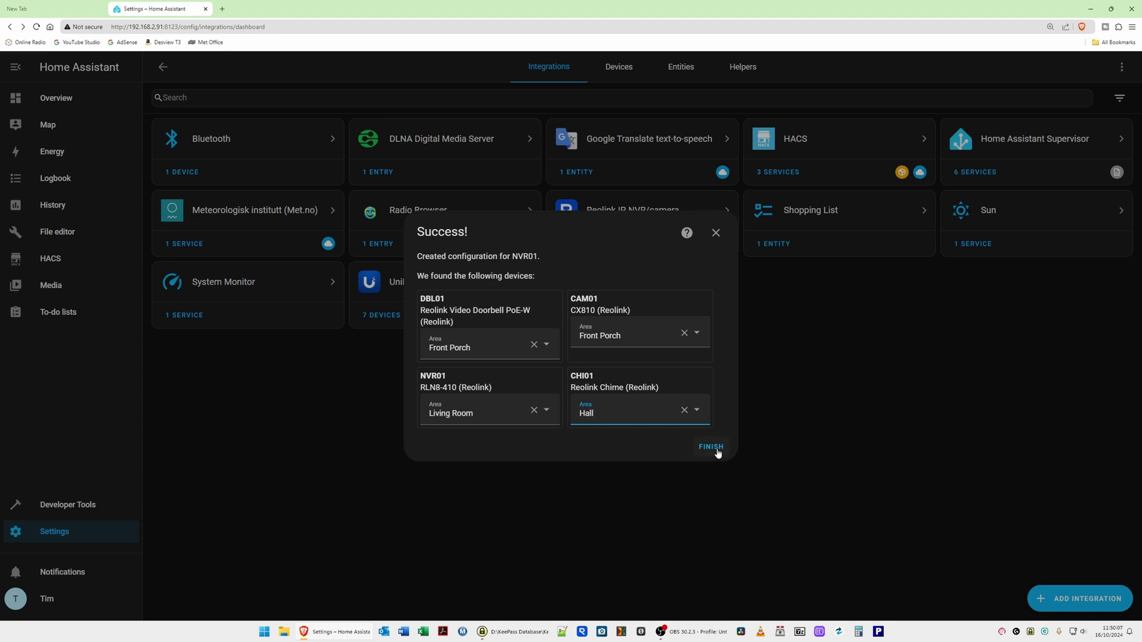
pyautogui.click(718, 452)
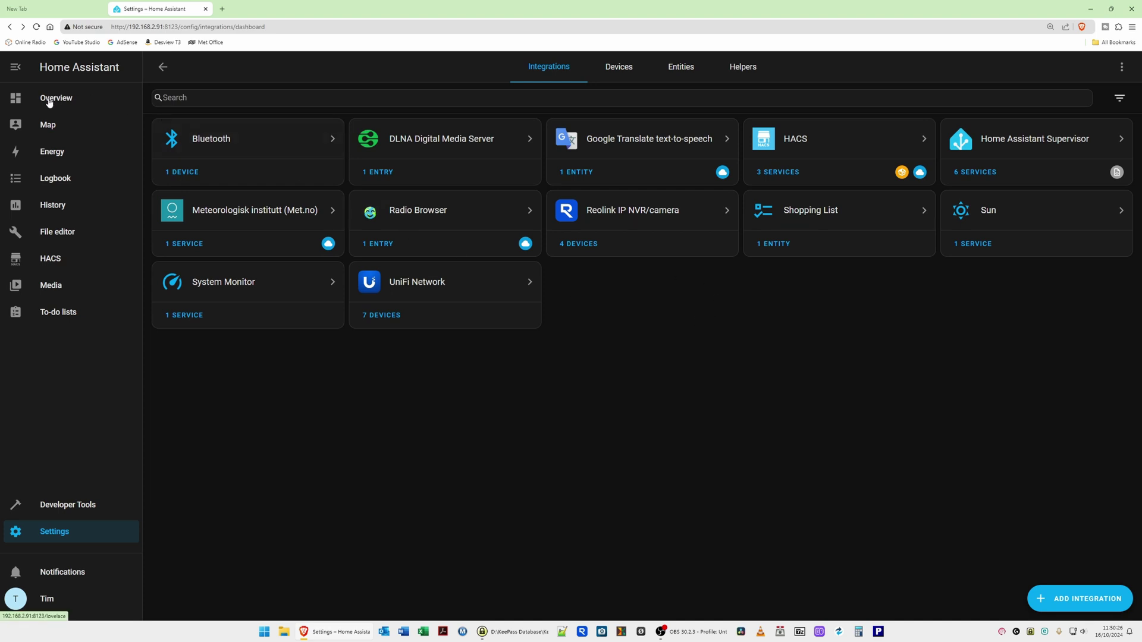
# Put the Overview dashboard into edit mode and start a new Picture Glance card on the Home view.
pyautogui.click(50, 101)
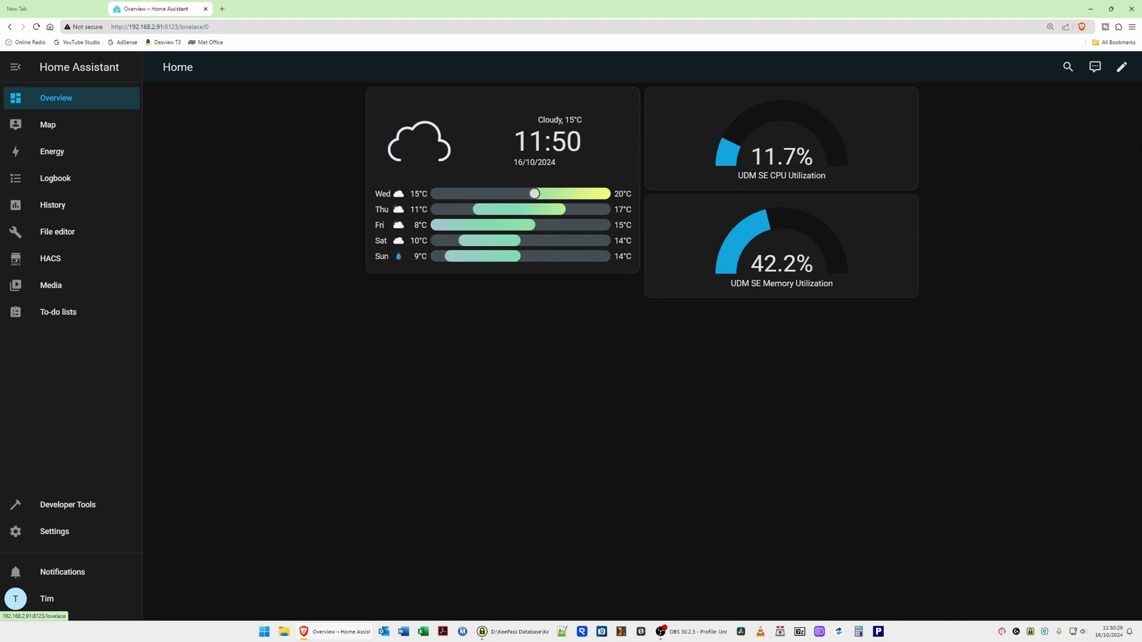
pyautogui.click(1122, 73)
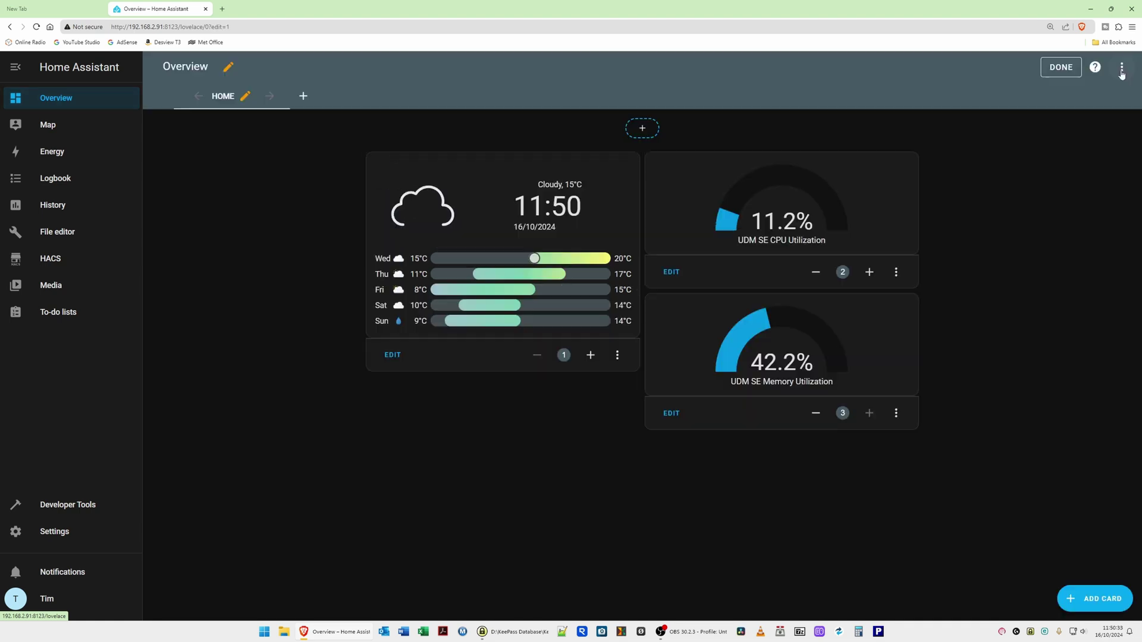
pyautogui.click(1086, 599)
pyautogui.scroll(-10, 711, 316)
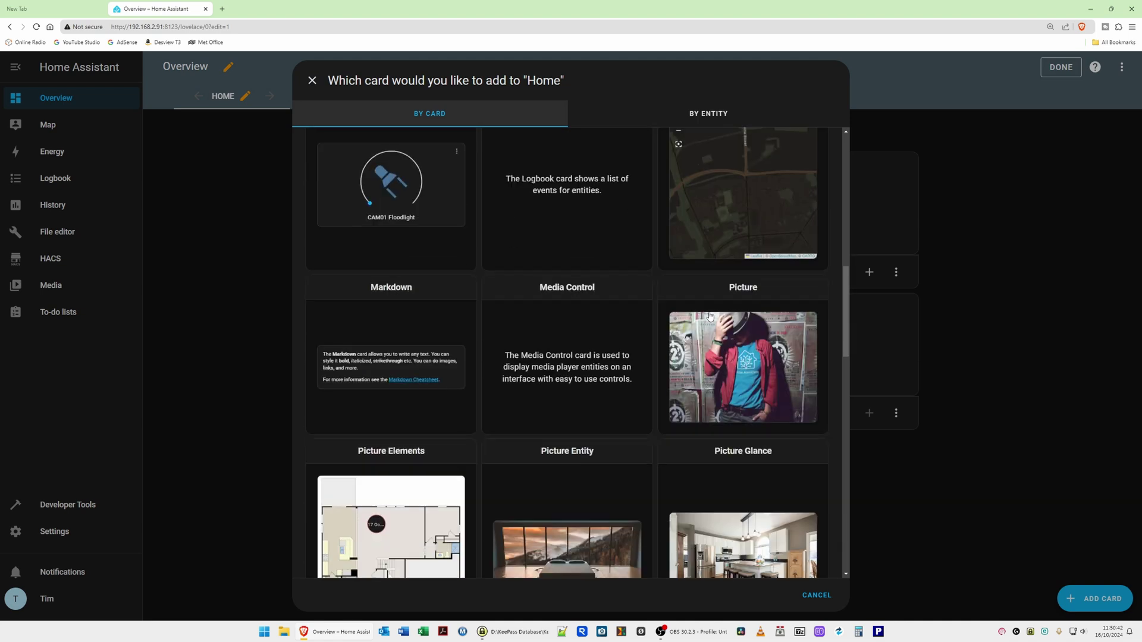
pyautogui.scroll(-5, 710, 316)
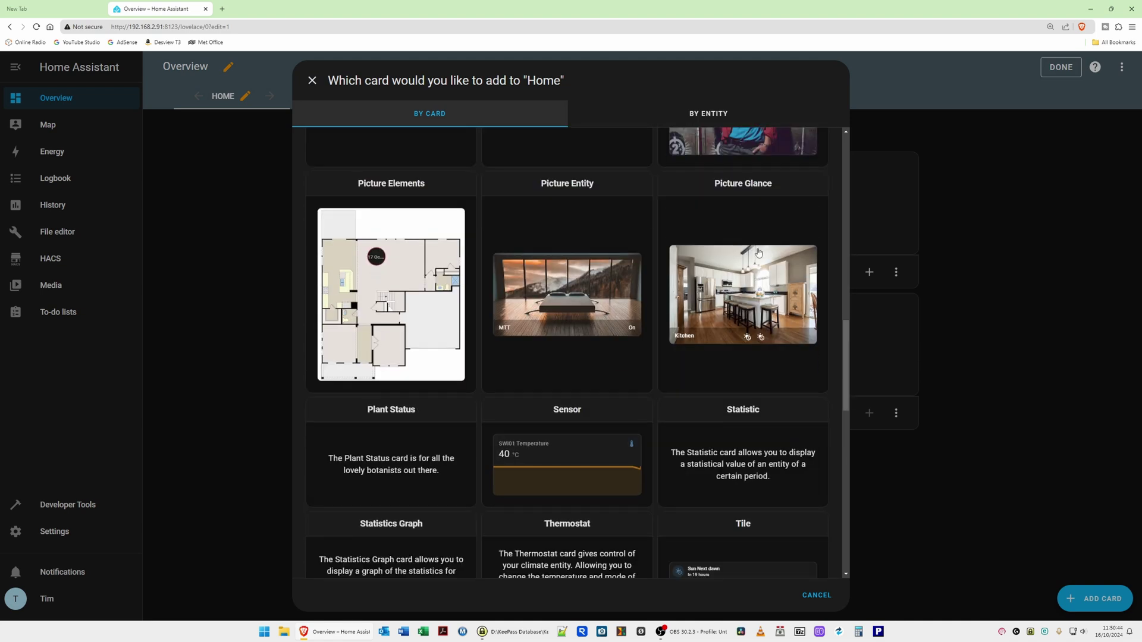
pyautogui.click(755, 302)
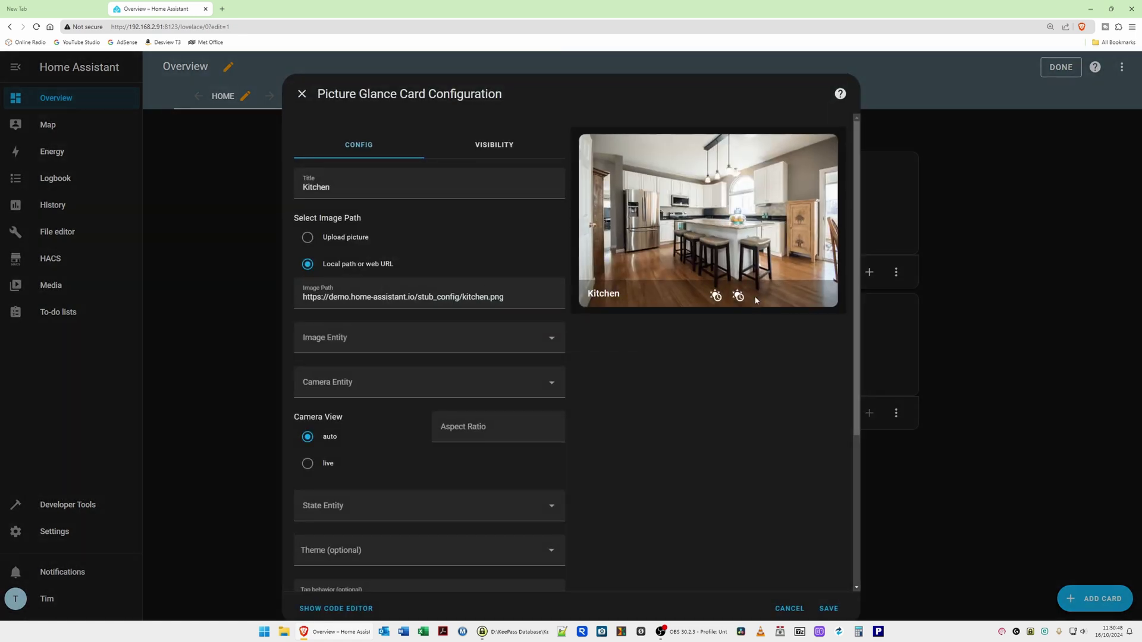
# Title the Picture Glance card Video Doorbell and set its camera entity to DBL01 Fluent.
pyautogui.moveTo(343, 193); pyautogui.dragTo(303, 183)
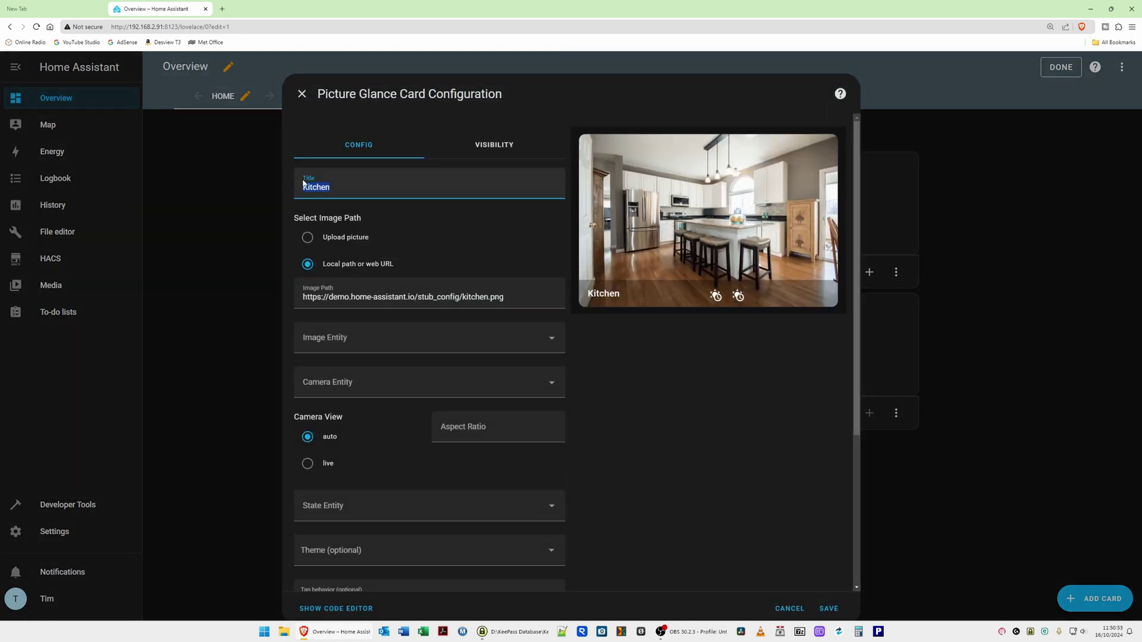
pyautogui.press('BackSpace')
pyautogui.write('Video Doorbell')
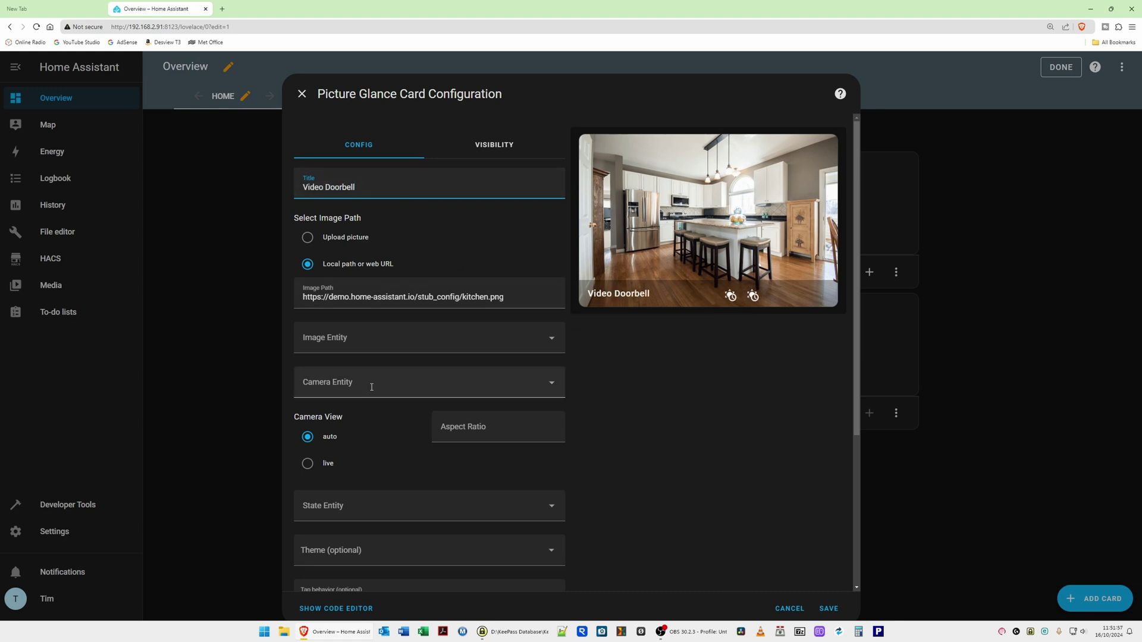
pyautogui.click(551, 386)
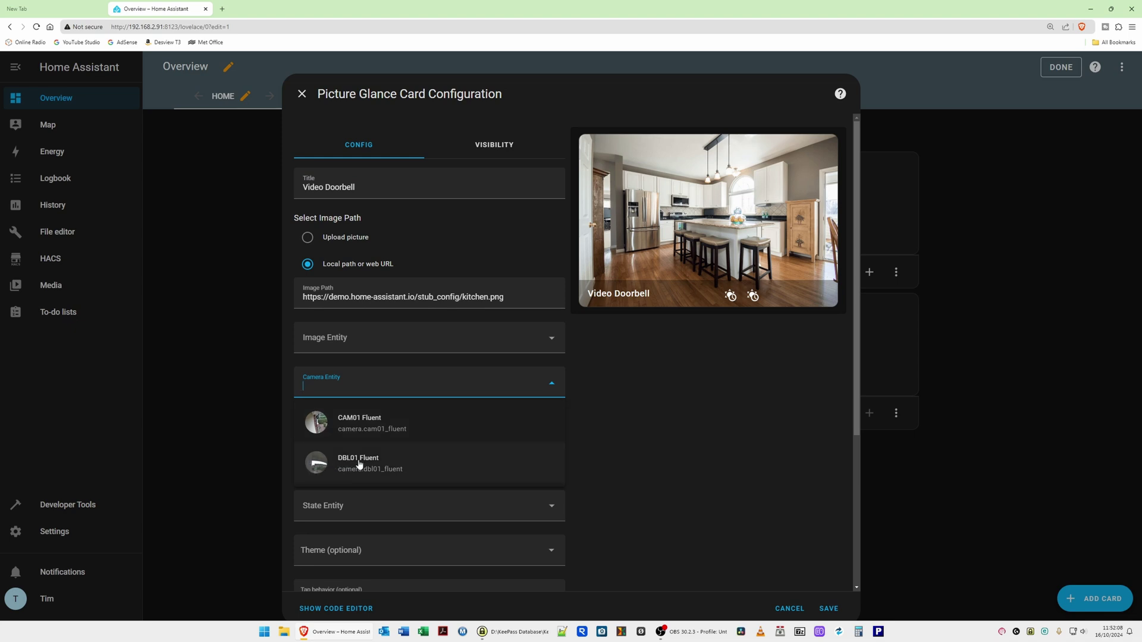
pyautogui.click(315, 465)
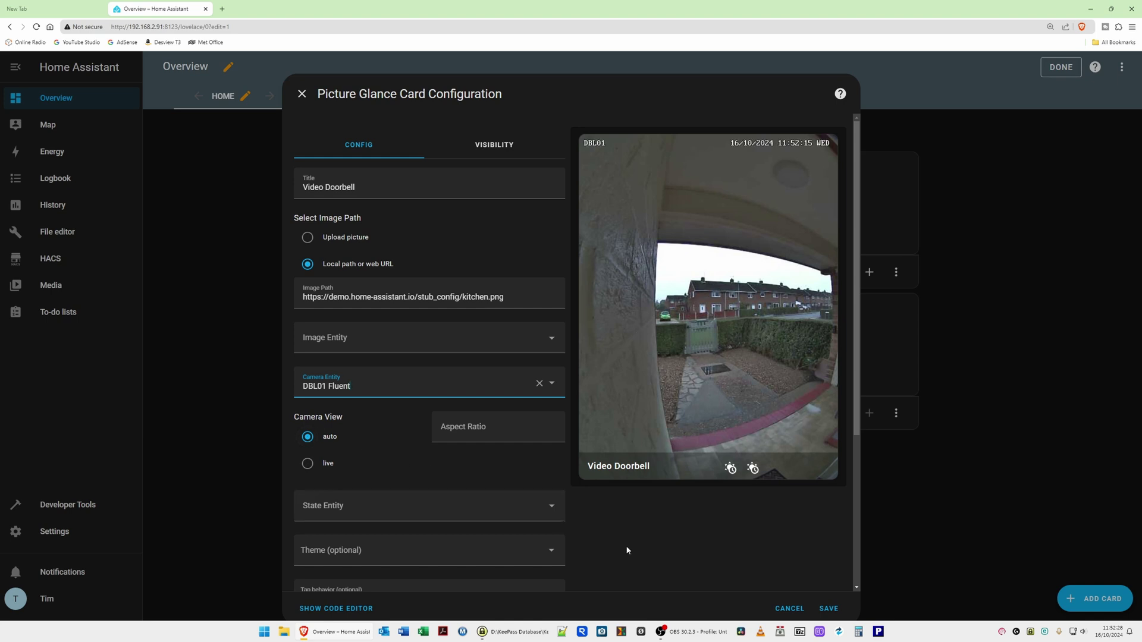
# Replace the card's Sun Next dawn and Sun Next dusk entities with DBL01 Doorbell button sound.
pyautogui.scroll(-3, 637, 352)
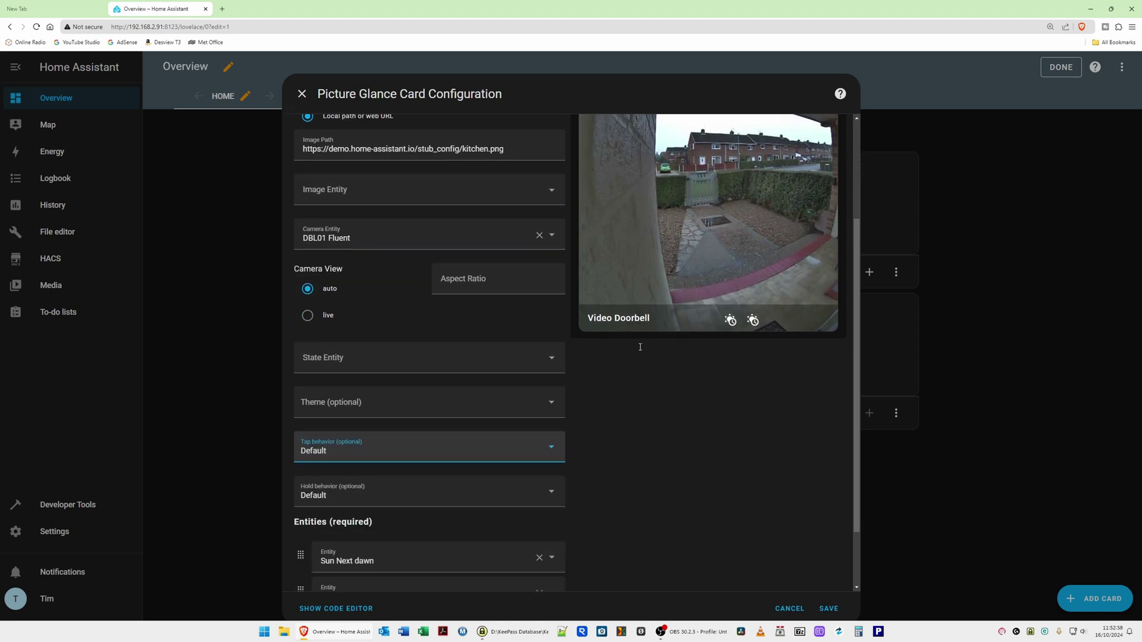
pyautogui.scroll(-2, 443, 435)
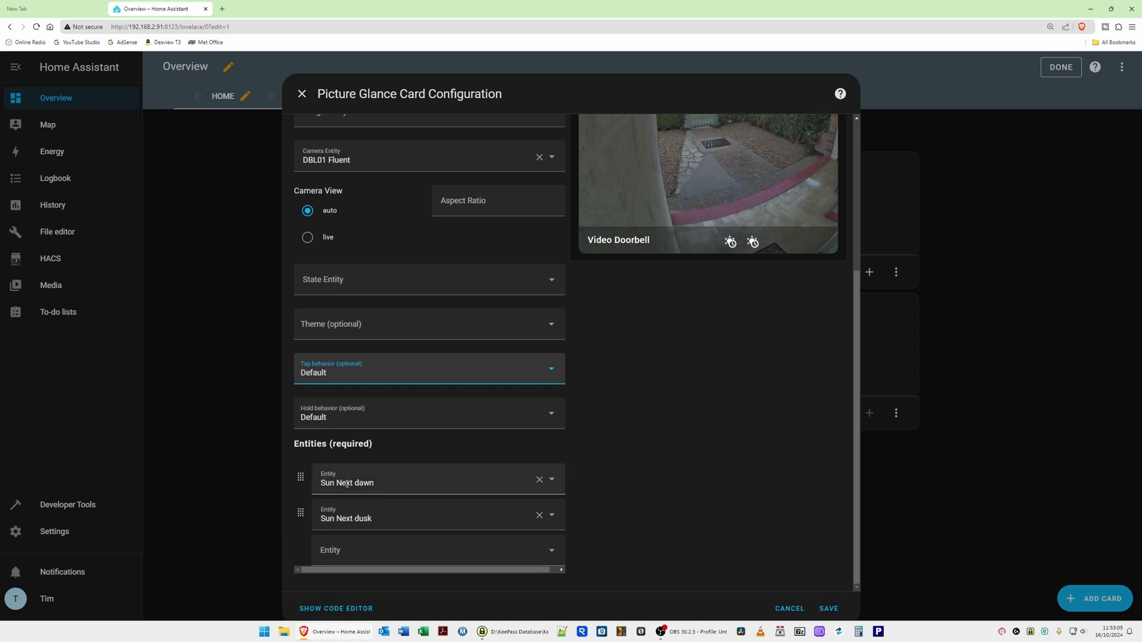
pyautogui.click(553, 482)
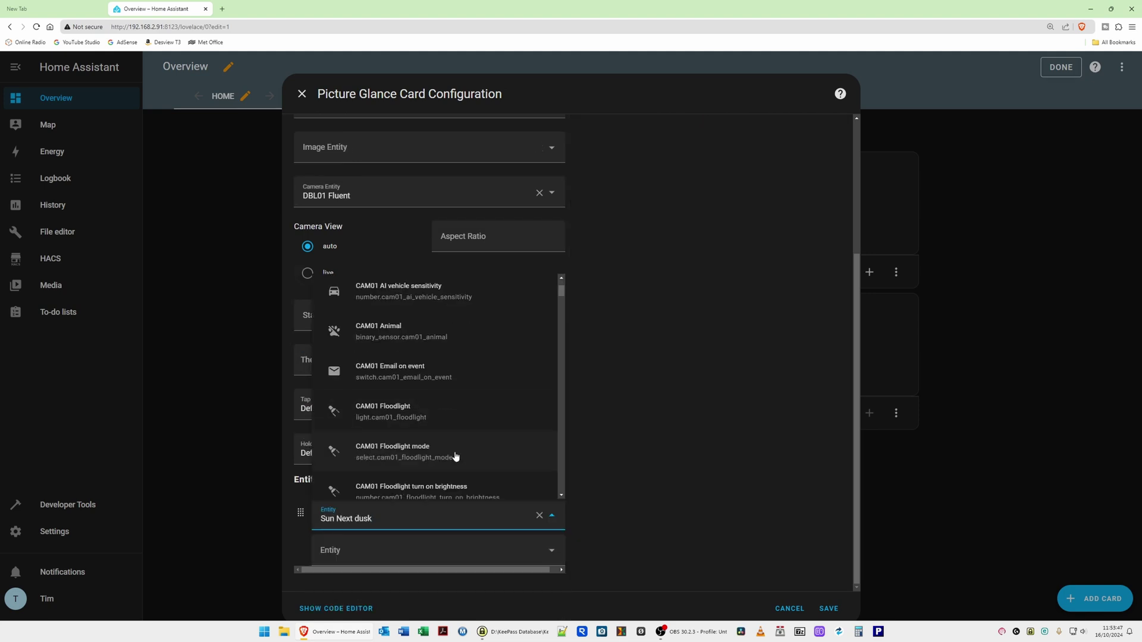
pyautogui.scroll(-10, 388, 417)
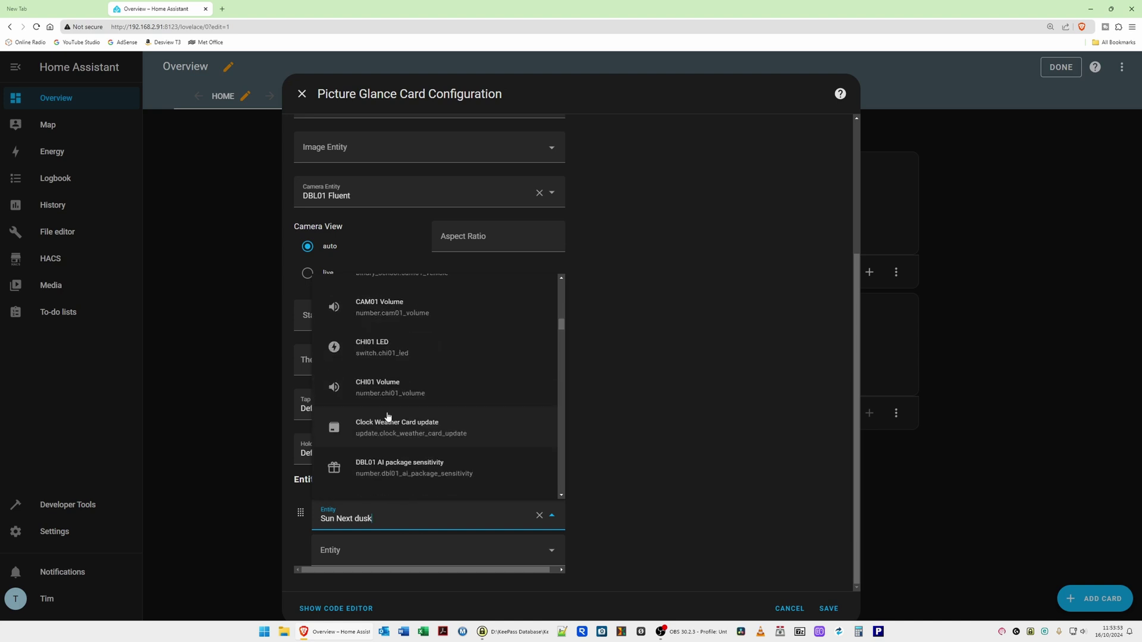
pyautogui.scroll(-2, 388, 416)
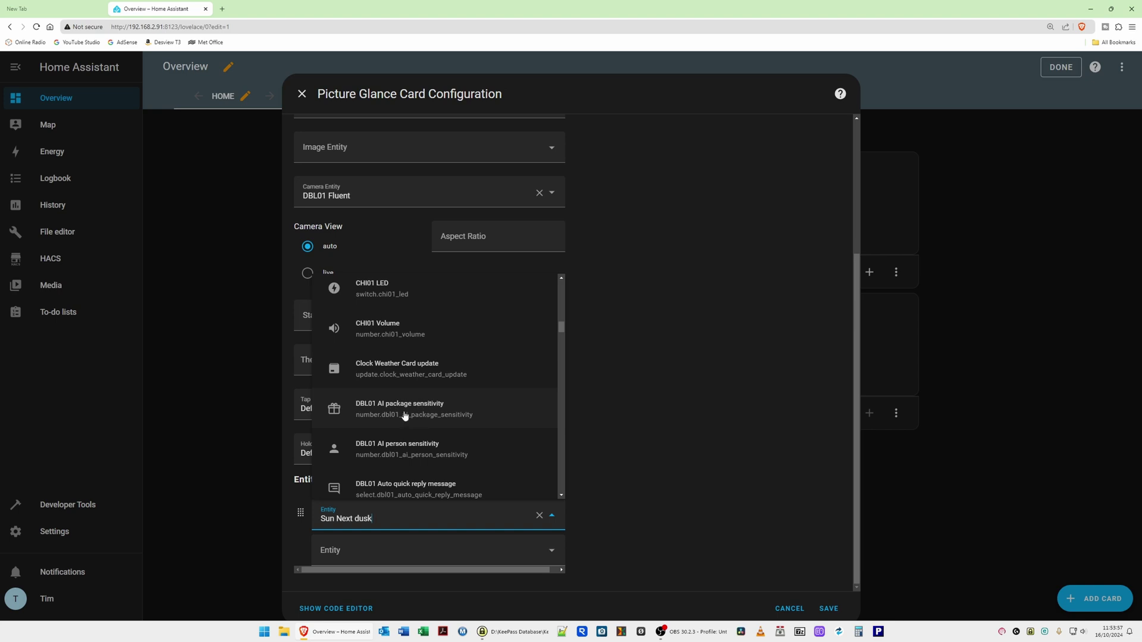
pyautogui.scroll(-1, 414, 411)
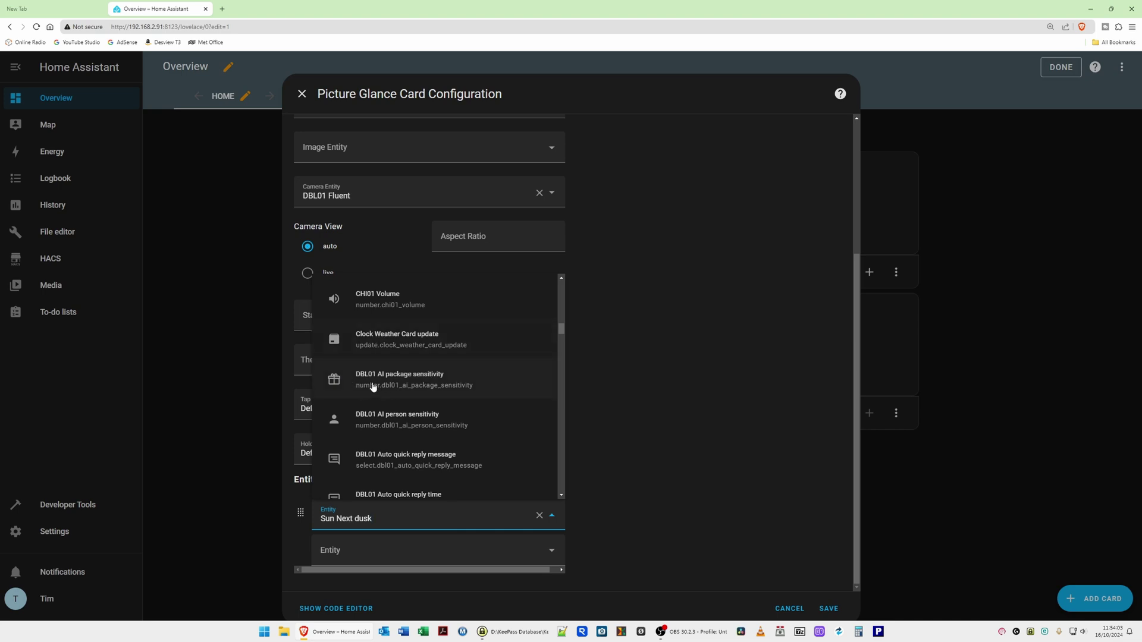
pyautogui.scroll(-1, 384, 385)
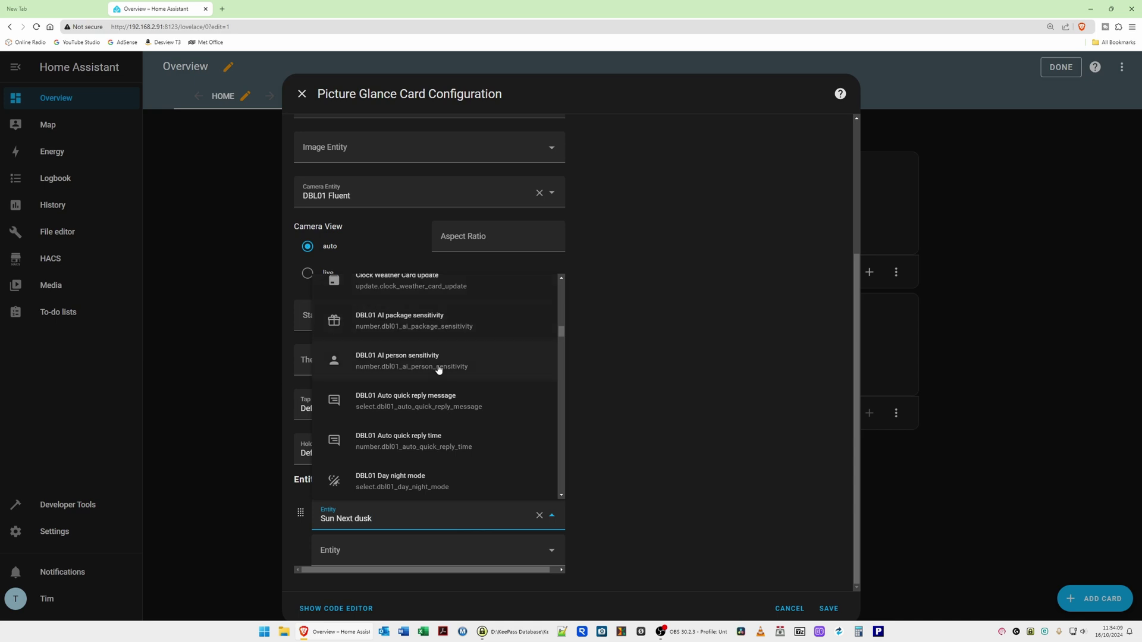
pyautogui.scroll(-1, 483, 433)
pyautogui.scroll(-1, 483, 433)
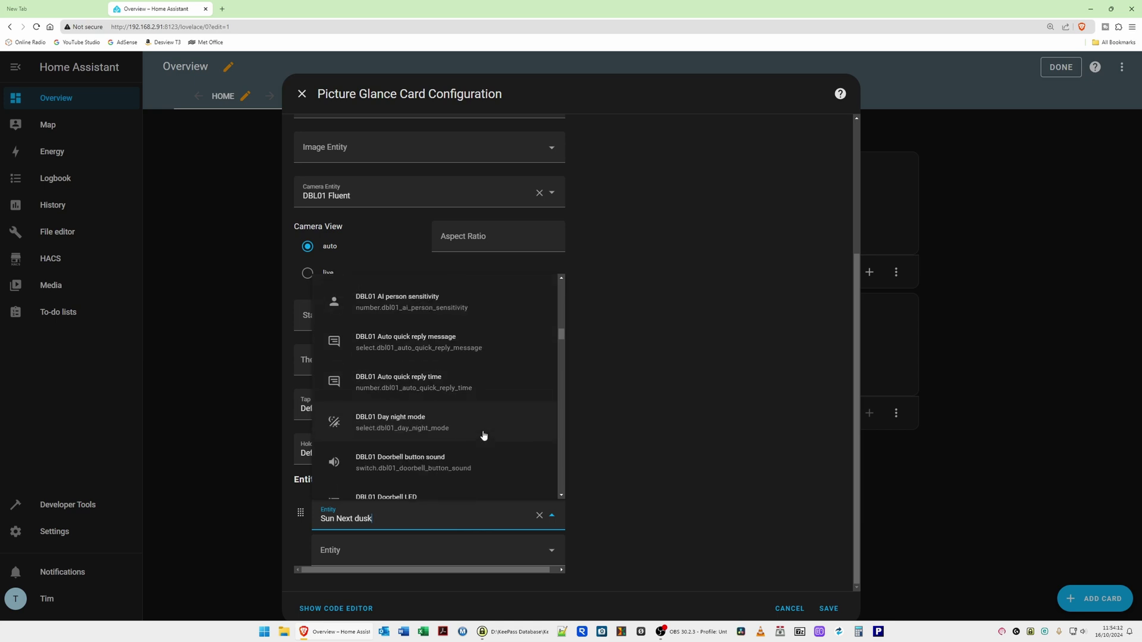
pyautogui.scroll(-1, 455, 458)
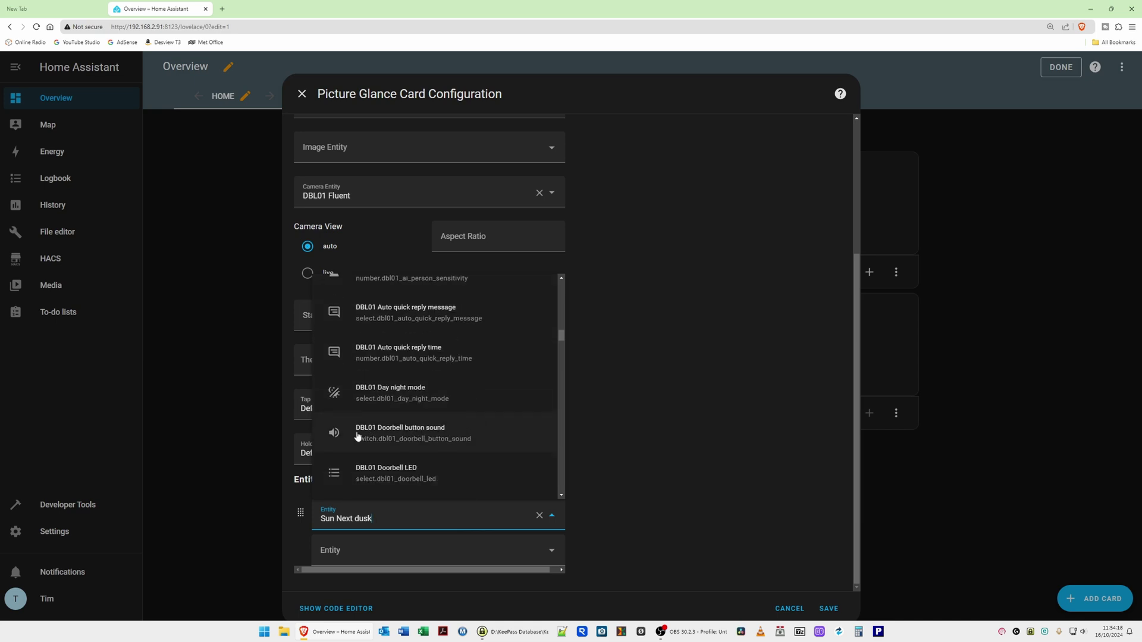
pyautogui.click(409, 433)
pyautogui.moveTo(856, 349); pyautogui.dragTo(858, 239)
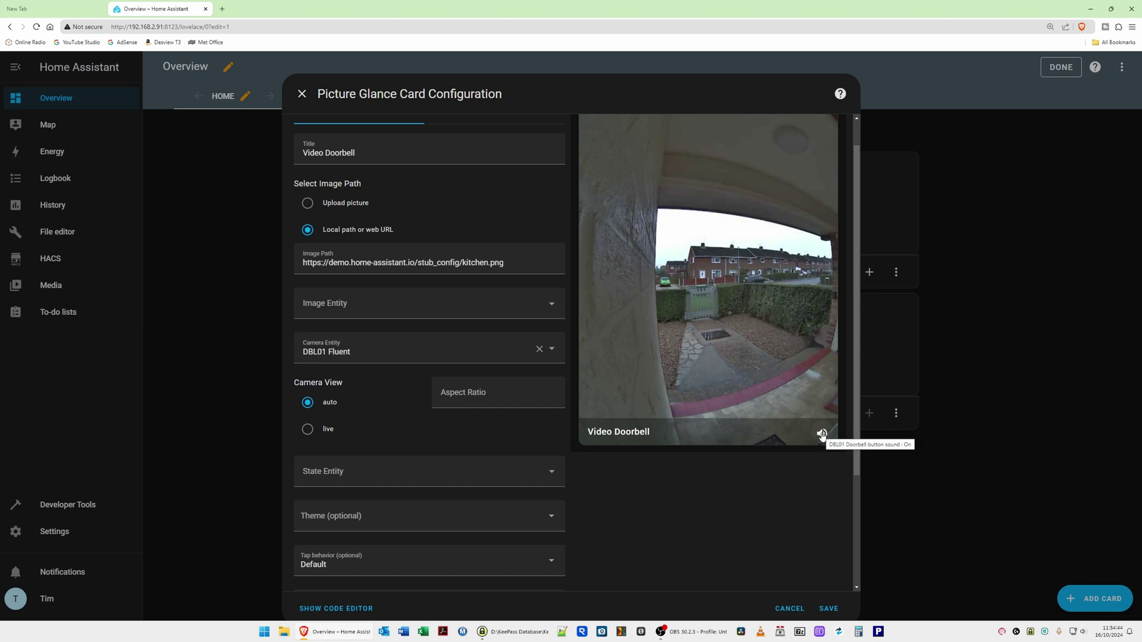
# Add DBL01 Motion as the second entity and save the Video Doorbell card.
pyautogui.scroll(-2, 857, 383)
pyautogui.scroll(-2, 857, 386)
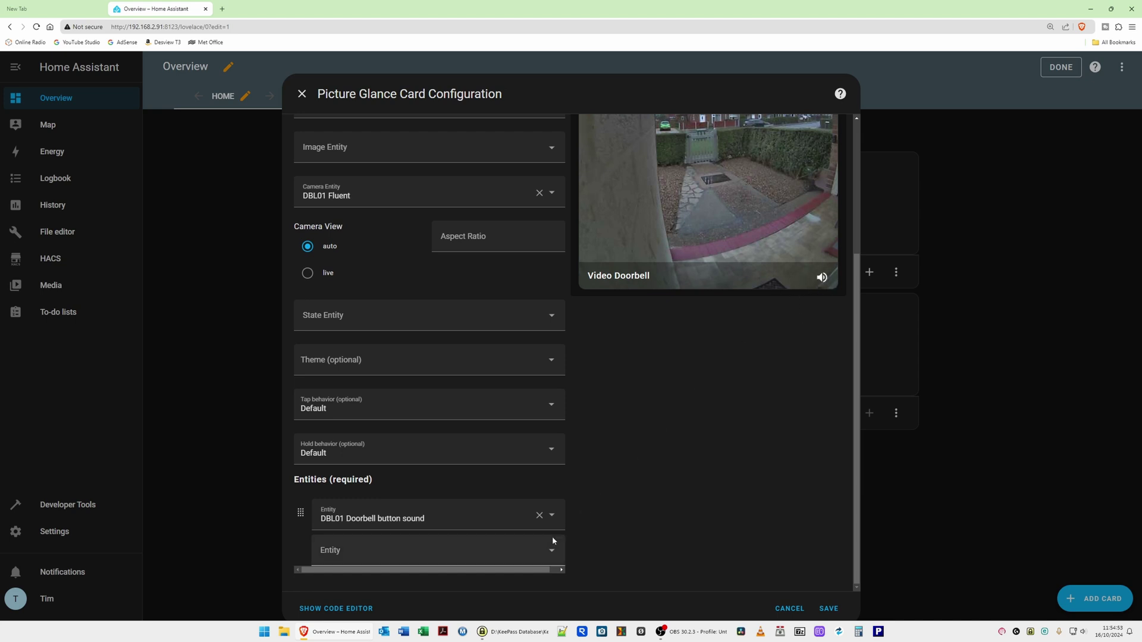
pyautogui.click(551, 553)
pyautogui.scroll(-5, 484, 451)
pyautogui.scroll(-10, 486, 450)
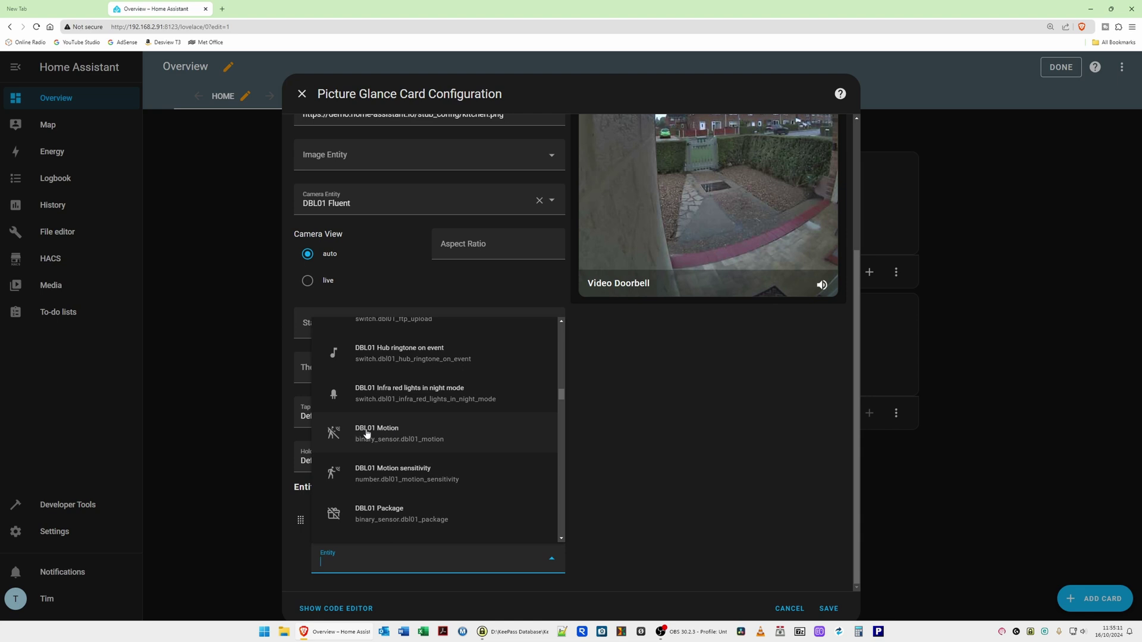
pyautogui.click(389, 433)
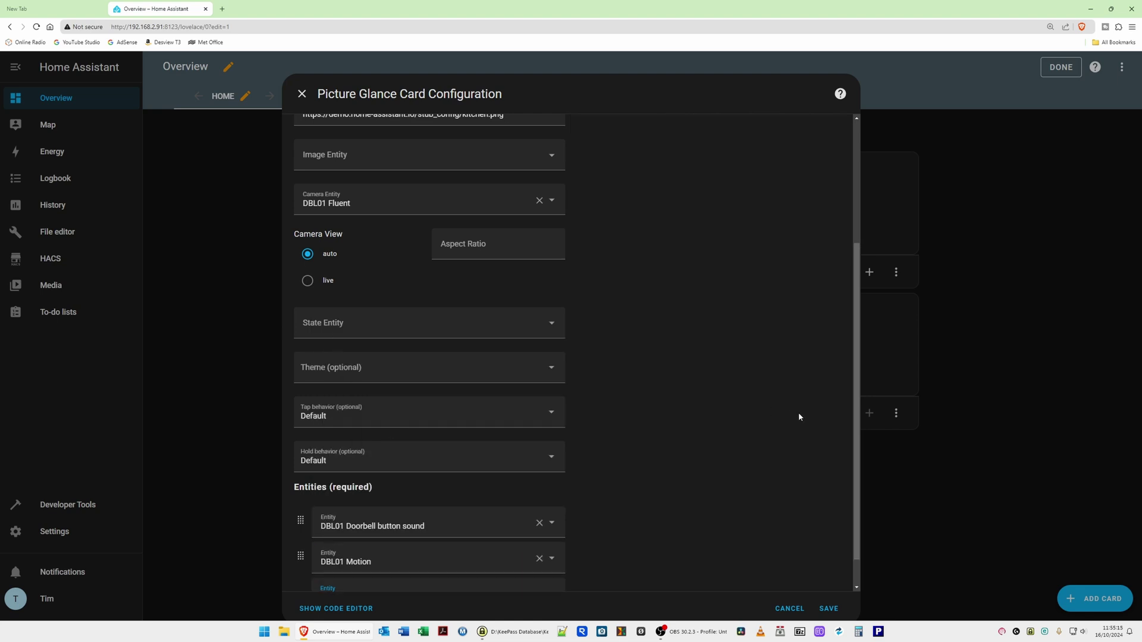
pyautogui.scroll(3, 857, 416)
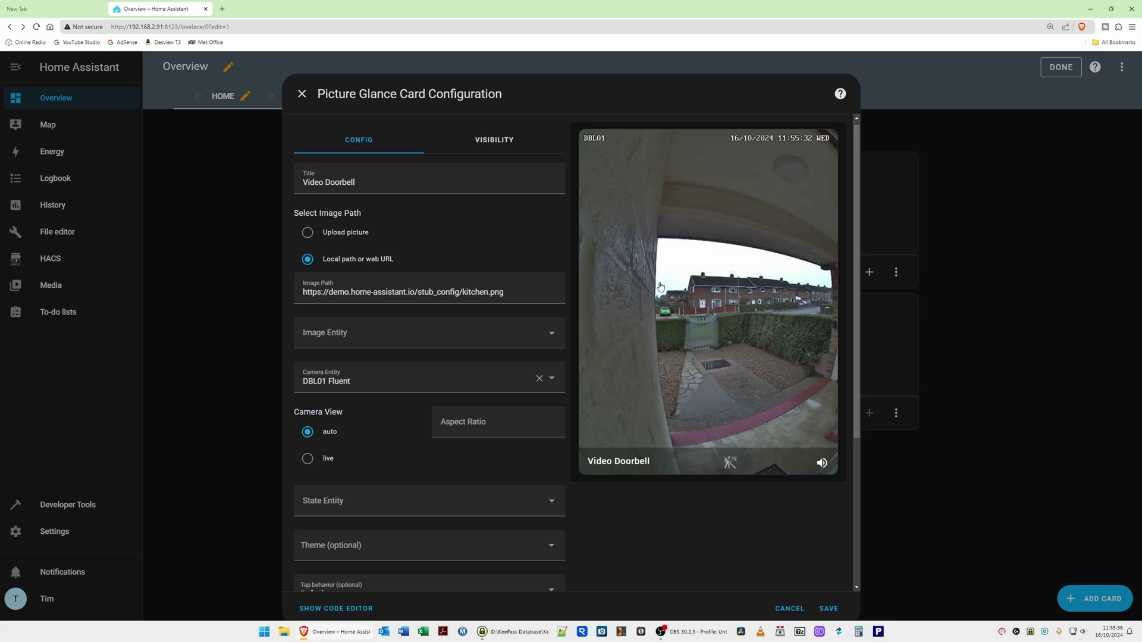
pyautogui.moveTo(860, 292); pyautogui.dragTo(870, 440)
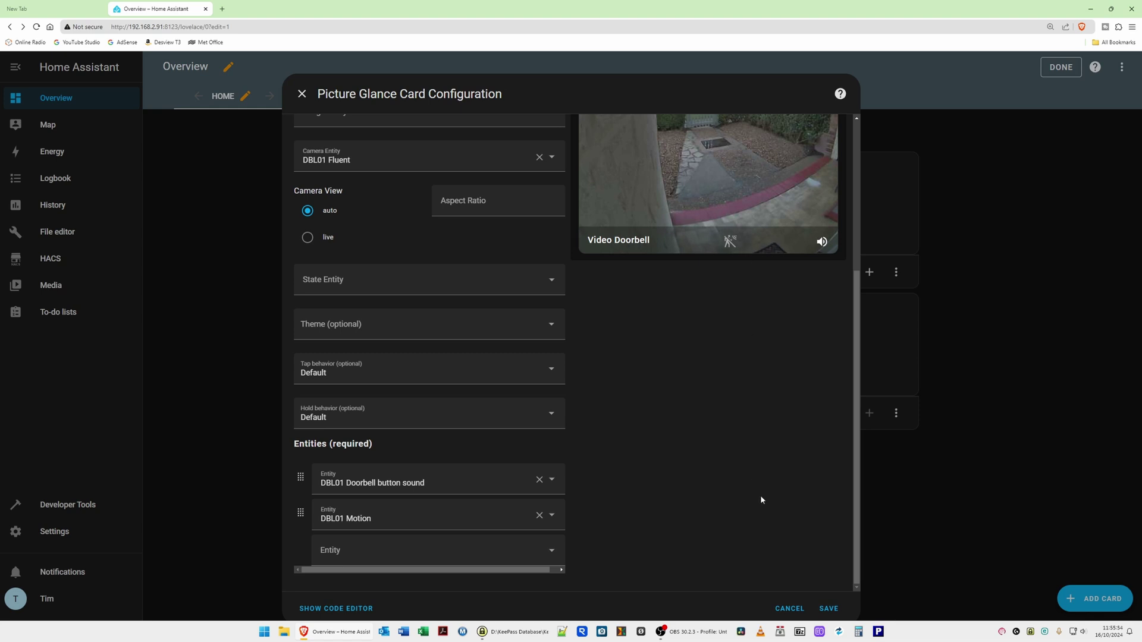
pyautogui.click(828, 608)
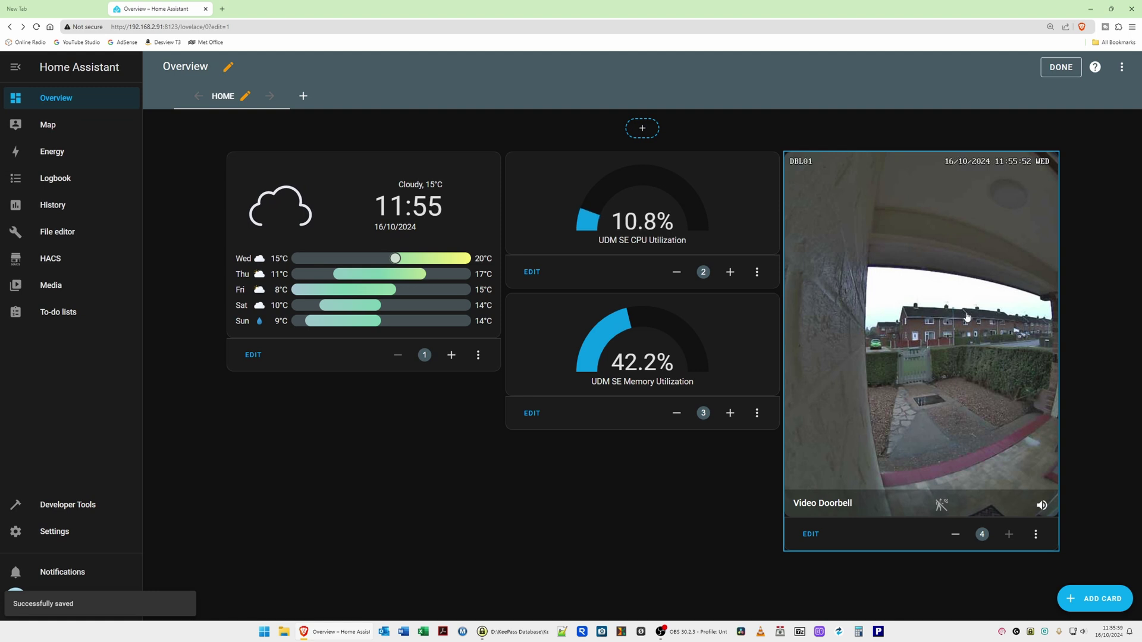
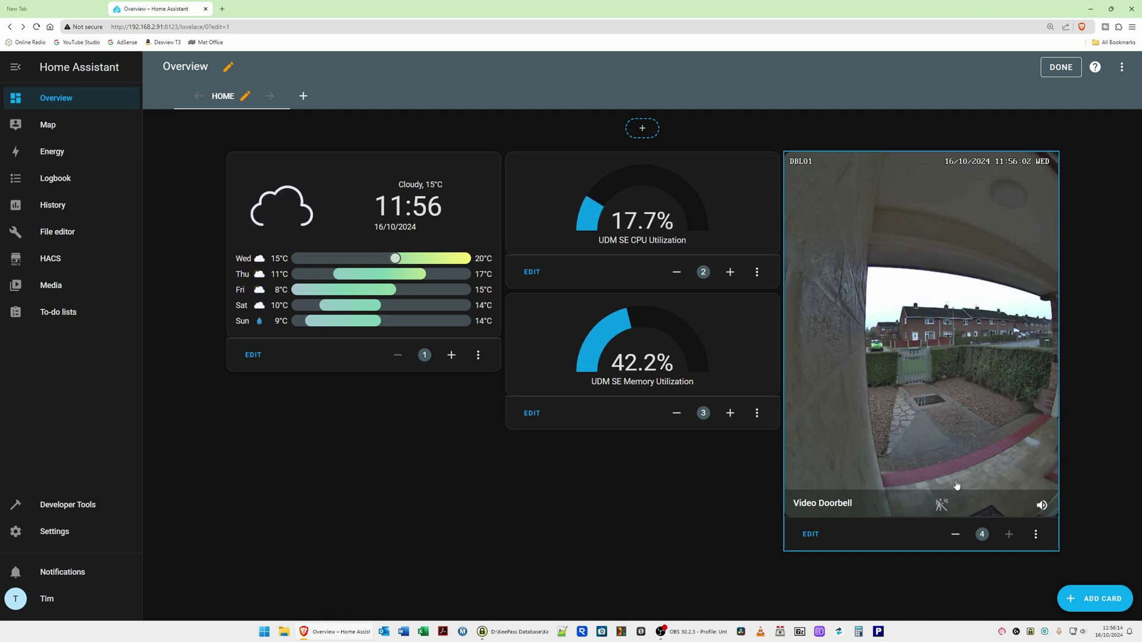
# Start another Picture Glance card on the Home view.
pyautogui.click(1098, 605)
pyautogui.scroll(-15, 747, 400)
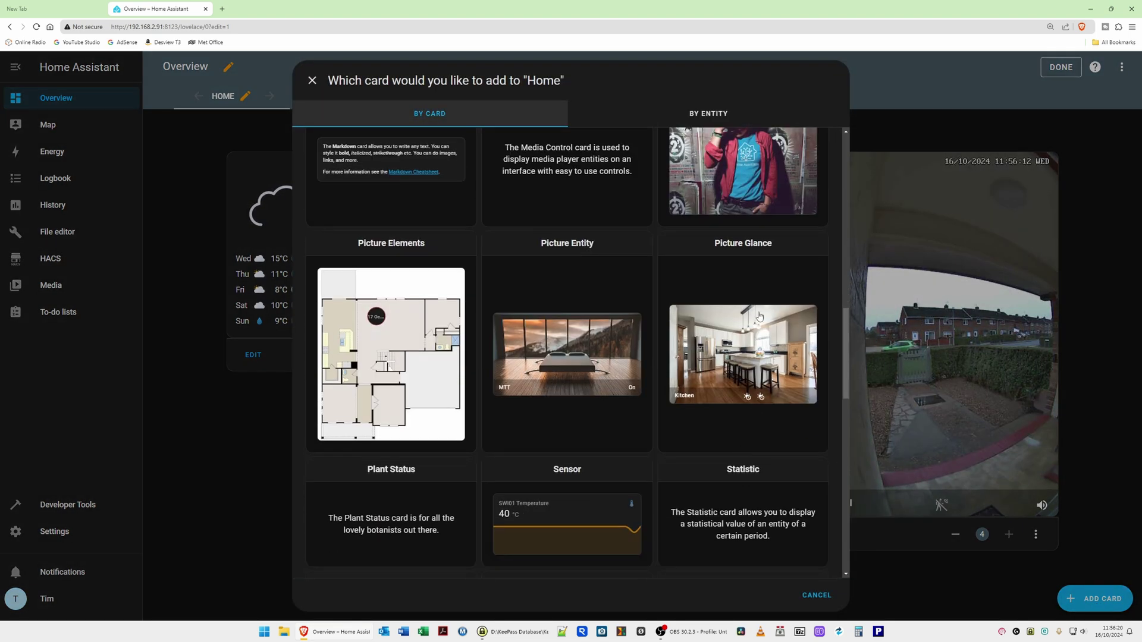
pyautogui.click(749, 348)
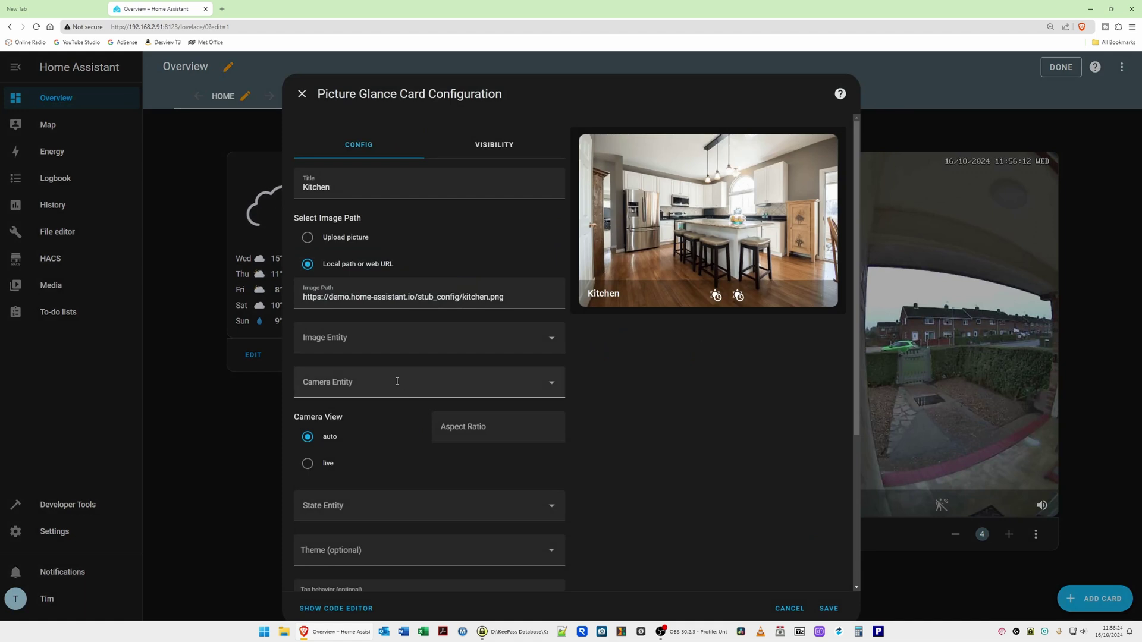
# Title the new card Front Porch Security Camera and set its camera entity to CAM01 Fluent.
pyautogui.moveTo(359, 188); pyautogui.dragTo(286, 185)
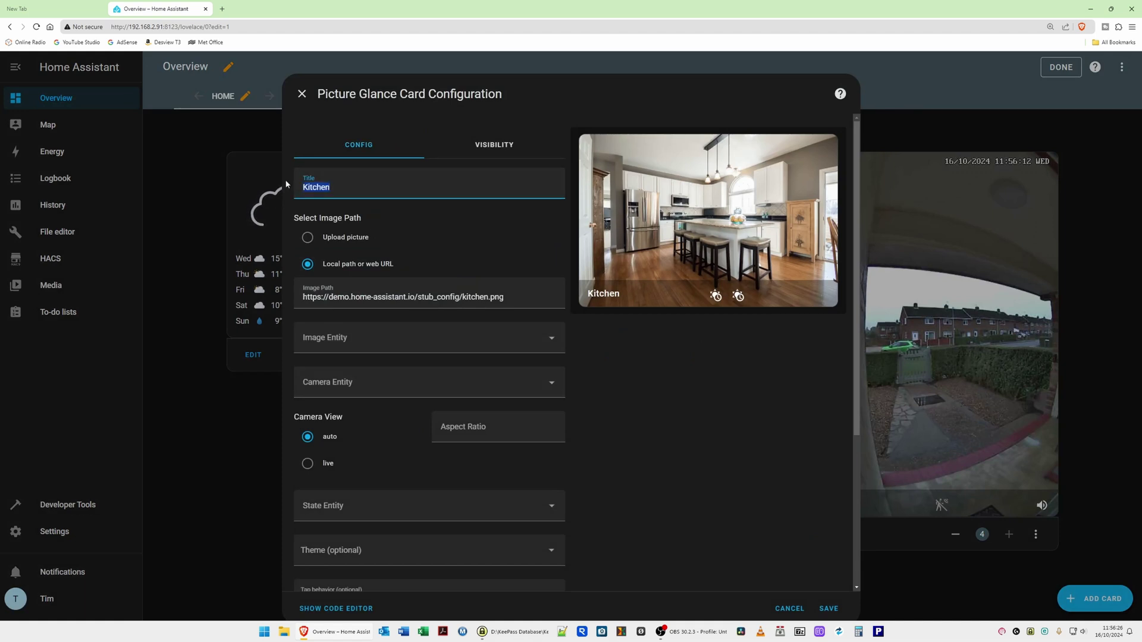
pyautogui.write('Front Porch')
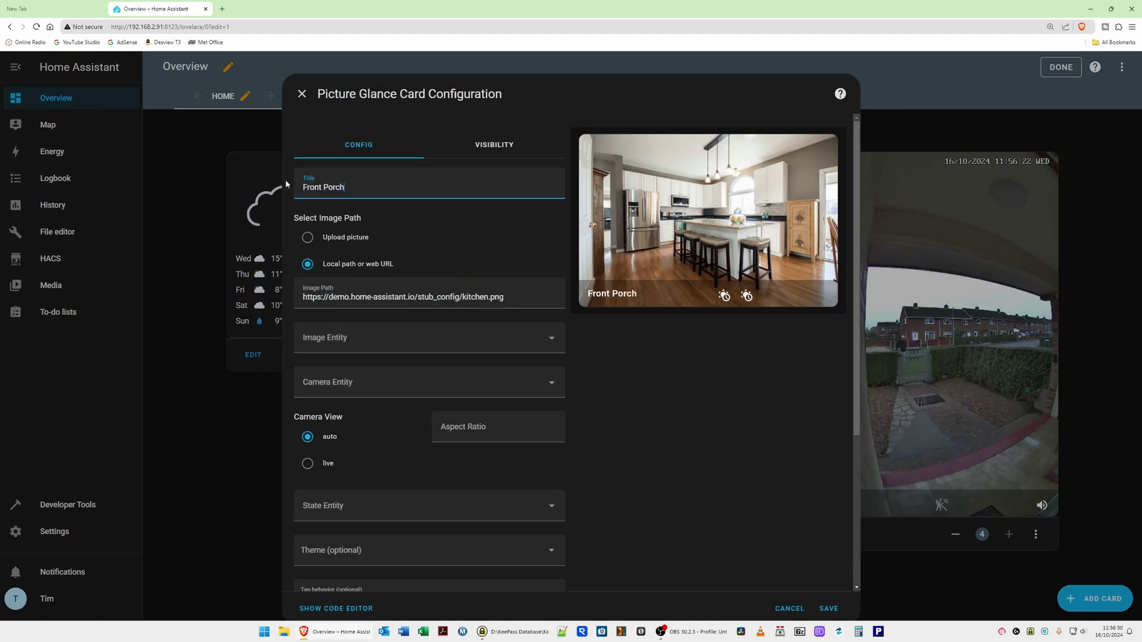
pyautogui.write(' Security Camera')
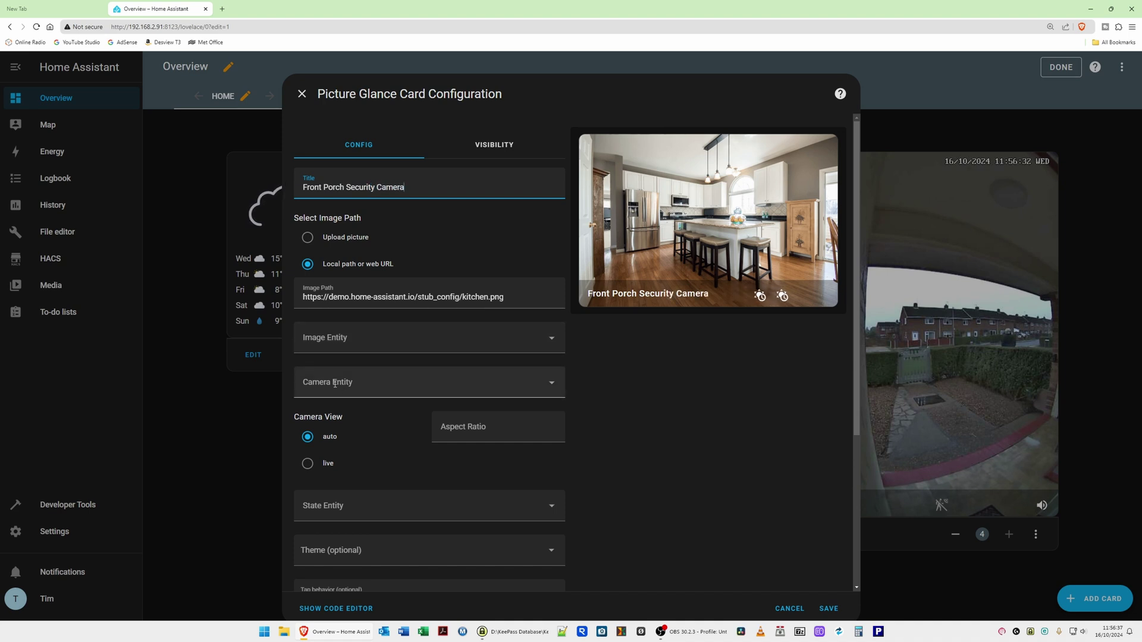
pyautogui.click(519, 381)
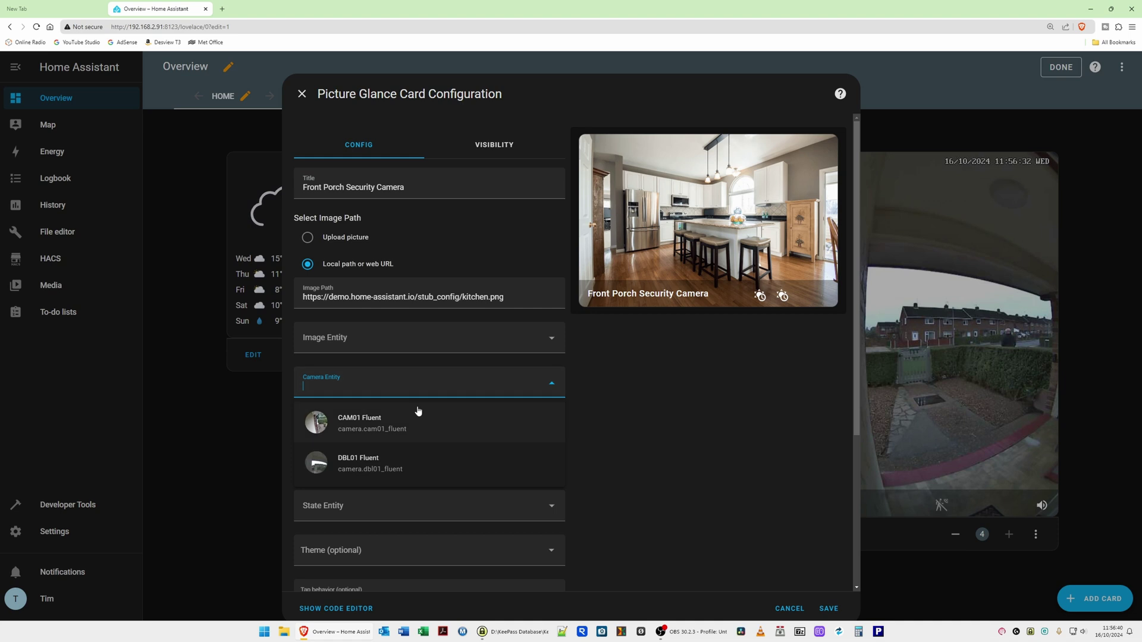
pyautogui.click(341, 424)
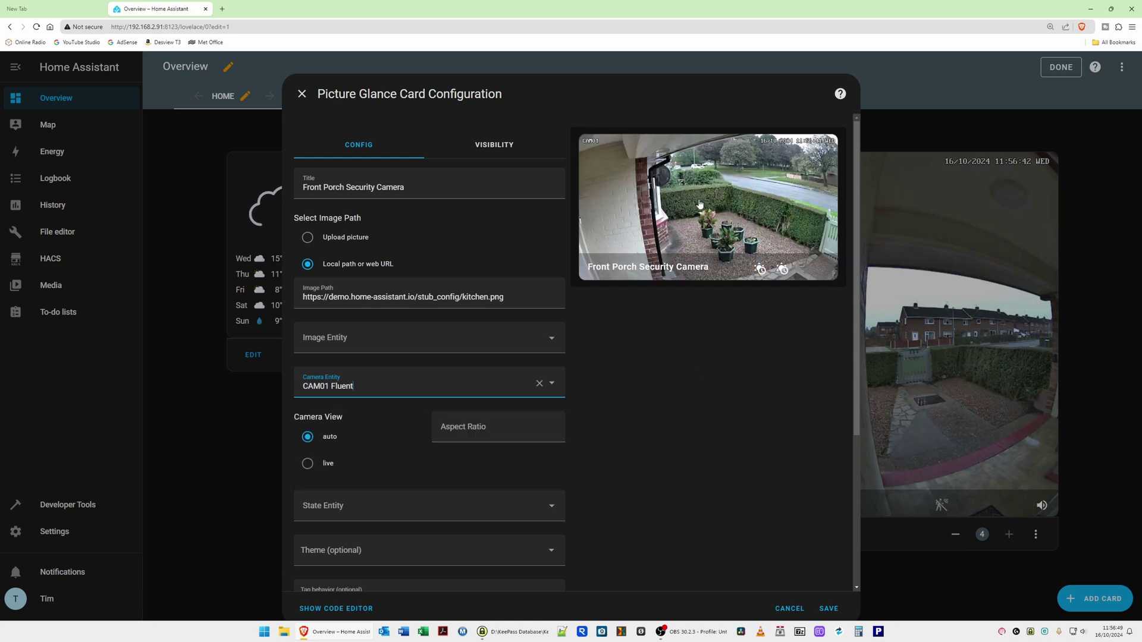
# Replace the Sun Next dawn entity of the Front Porch Security Camera card with CAM01 Animal.
pyautogui.scroll(-4, 671, 375)
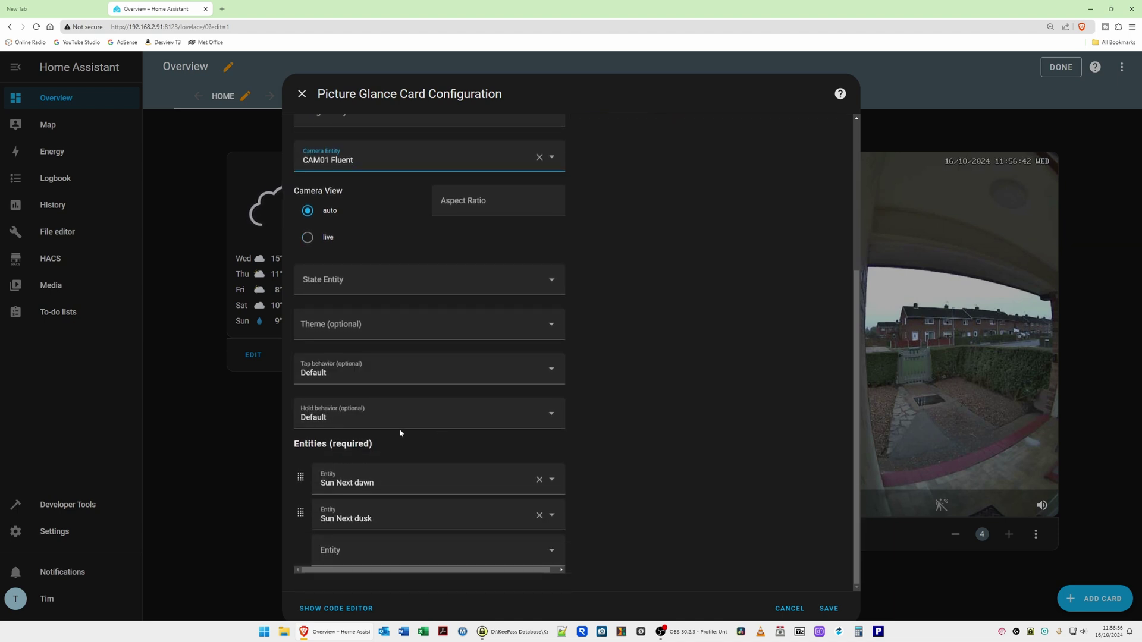
pyautogui.click(553, 483)
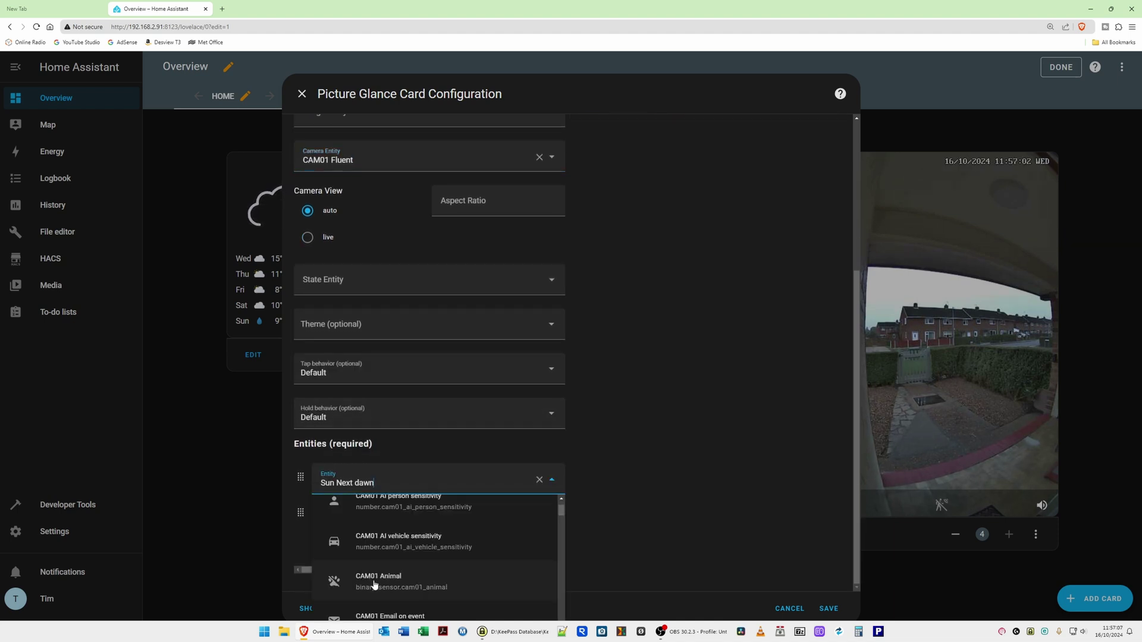
pyautogui.click(380, 583)
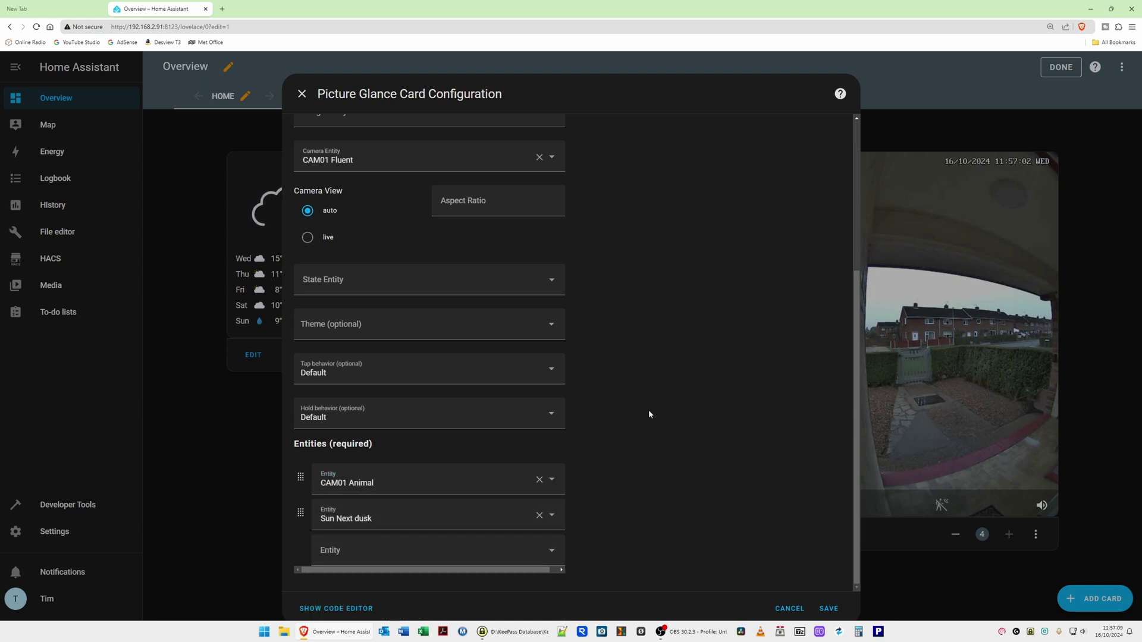
pyautogui.scroll(4, 834, 384)
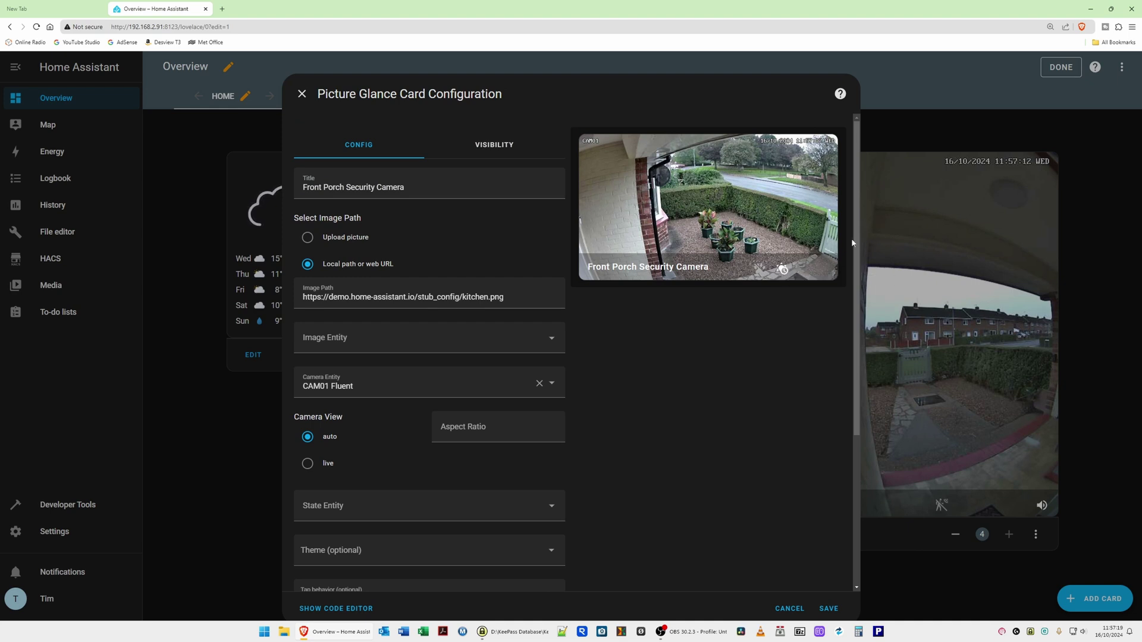
# Replace the Sun Next dusk entity of the Front Porch Security Camera card with CAM01 Motion.
pyautogui.scroll(-4, 851, 243)
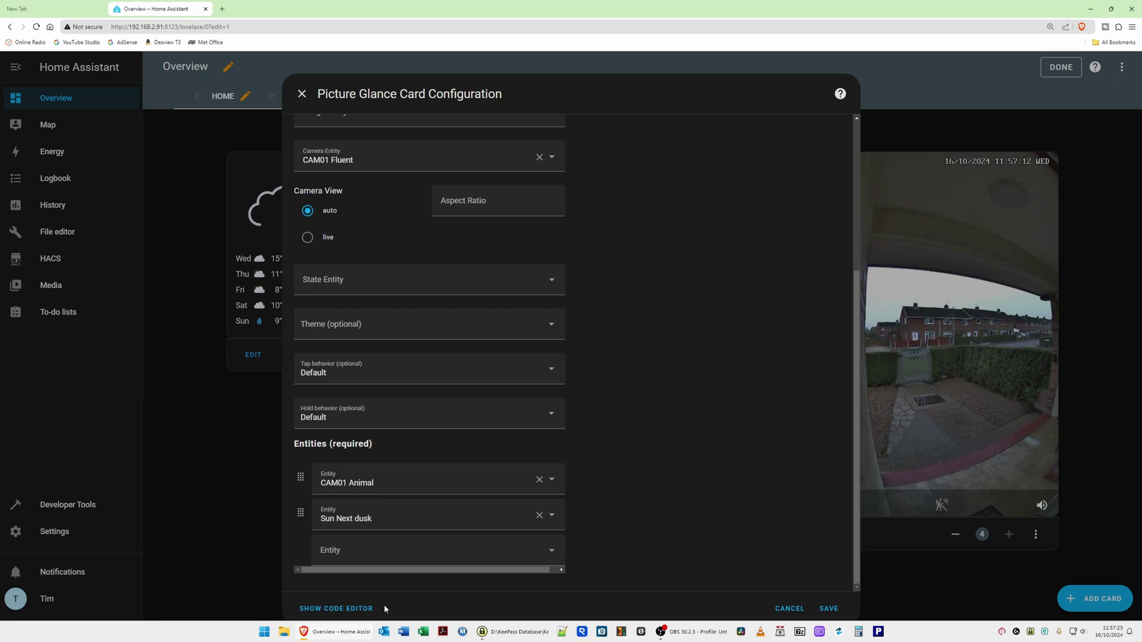
pyautogui.click(552, 517)
pyautogui.scroll(-5, 485, 425)
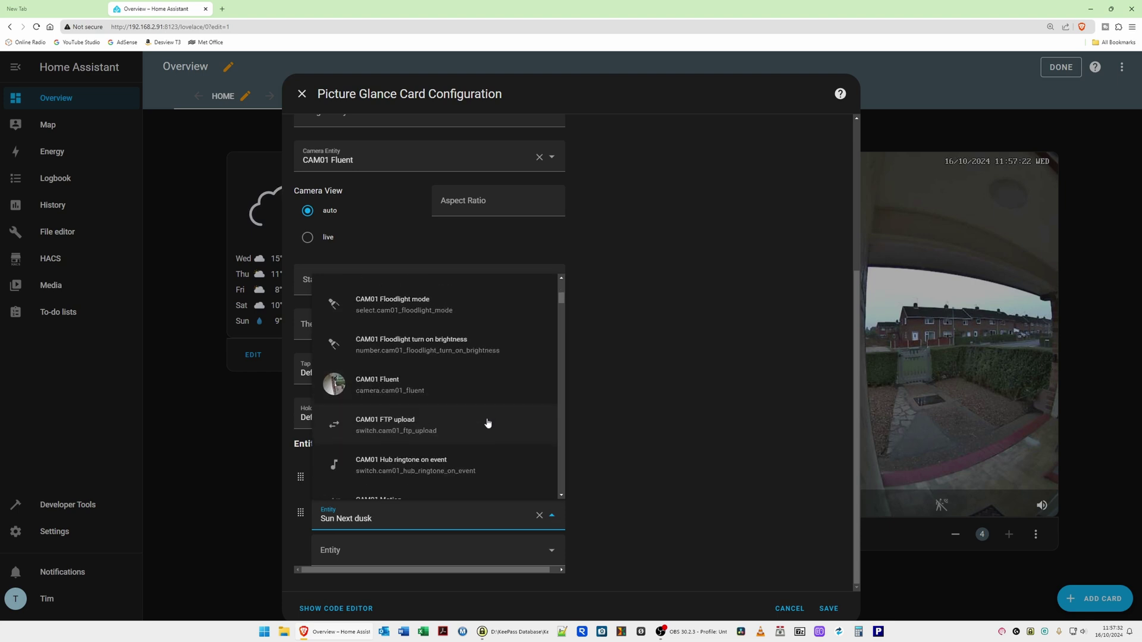
pyautogui.scroll(-1, 486, 425)
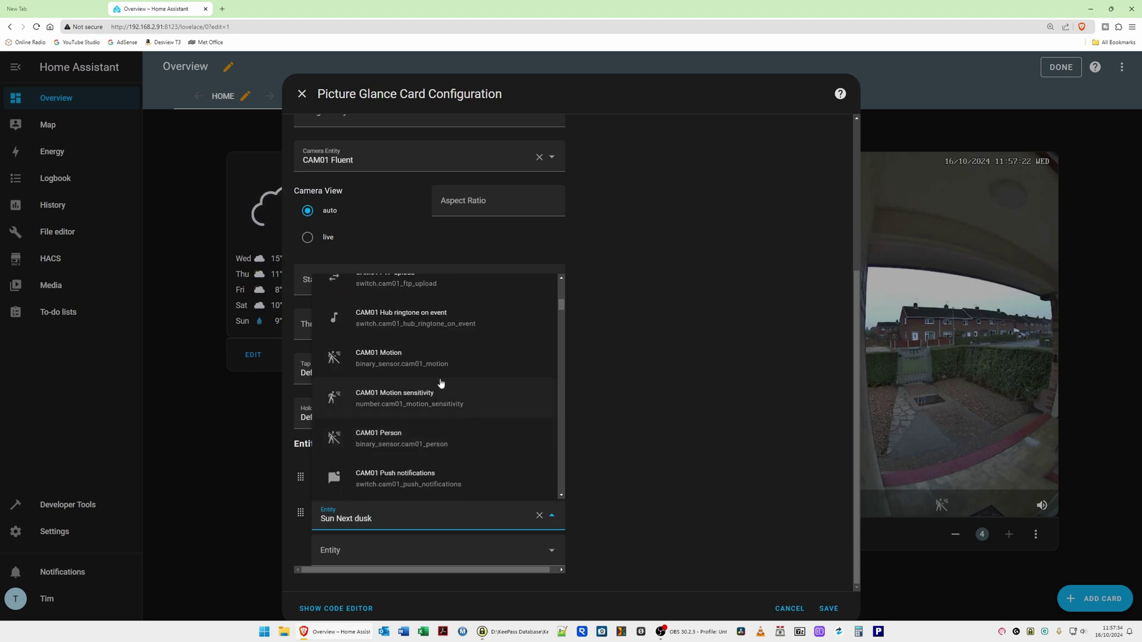
pyautogui.click(389, 360)
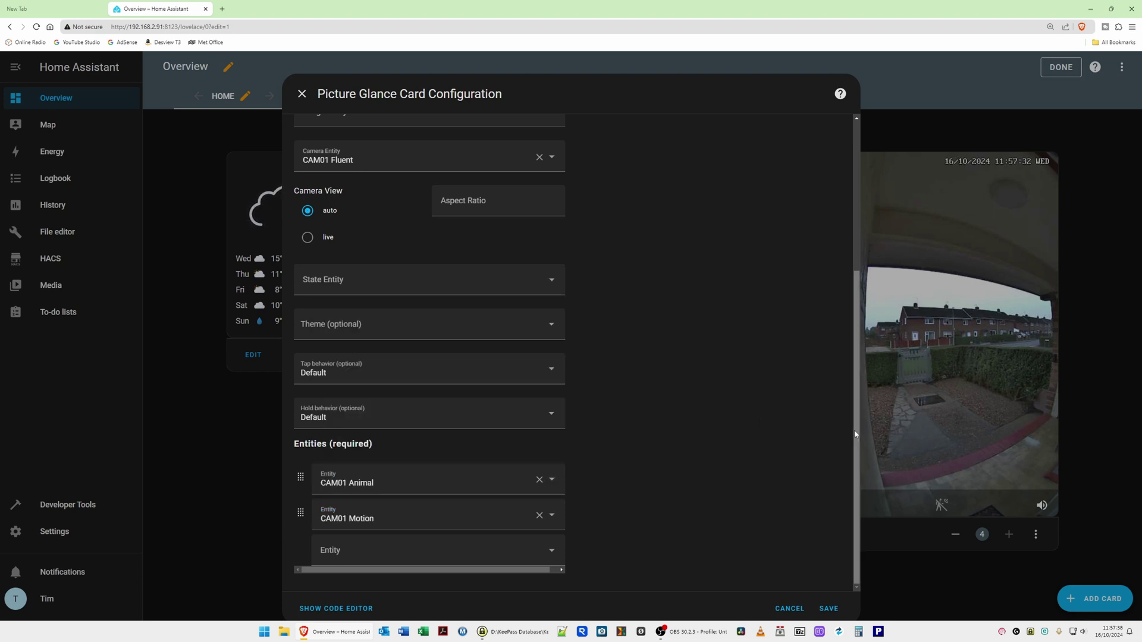
# Check the preview of the Front Porch Security Camera card, save the card and finish editing the dashboard.
pyautogui.scroll(5, 847, 286)
pyautogui.scroll(1, 847, 268)
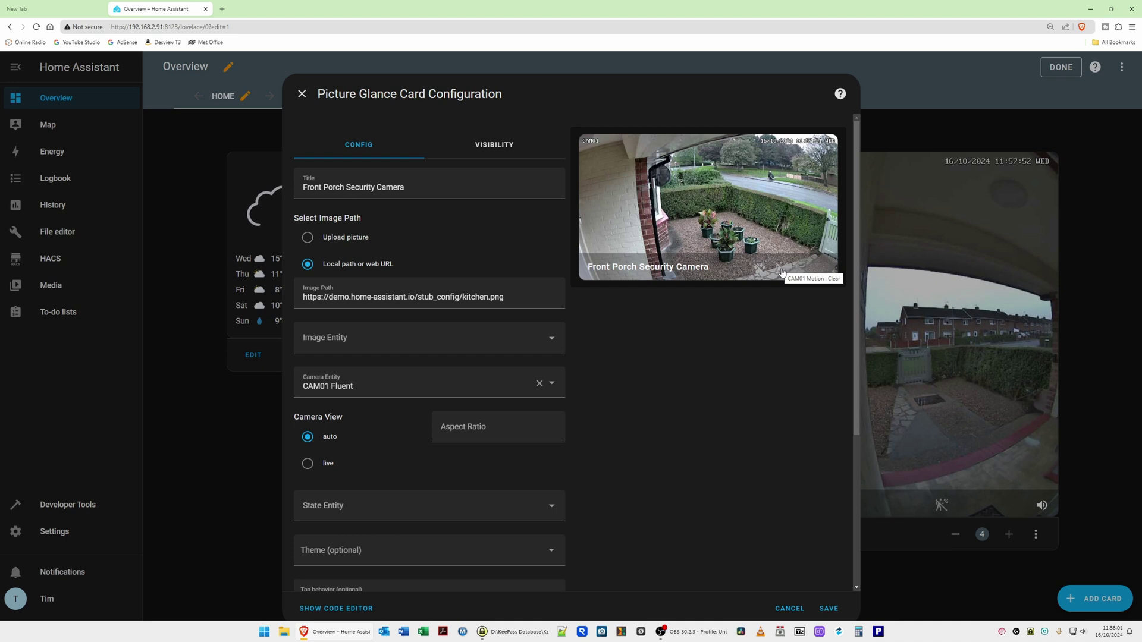
pyautogui.scroll(-5, 779, 272)
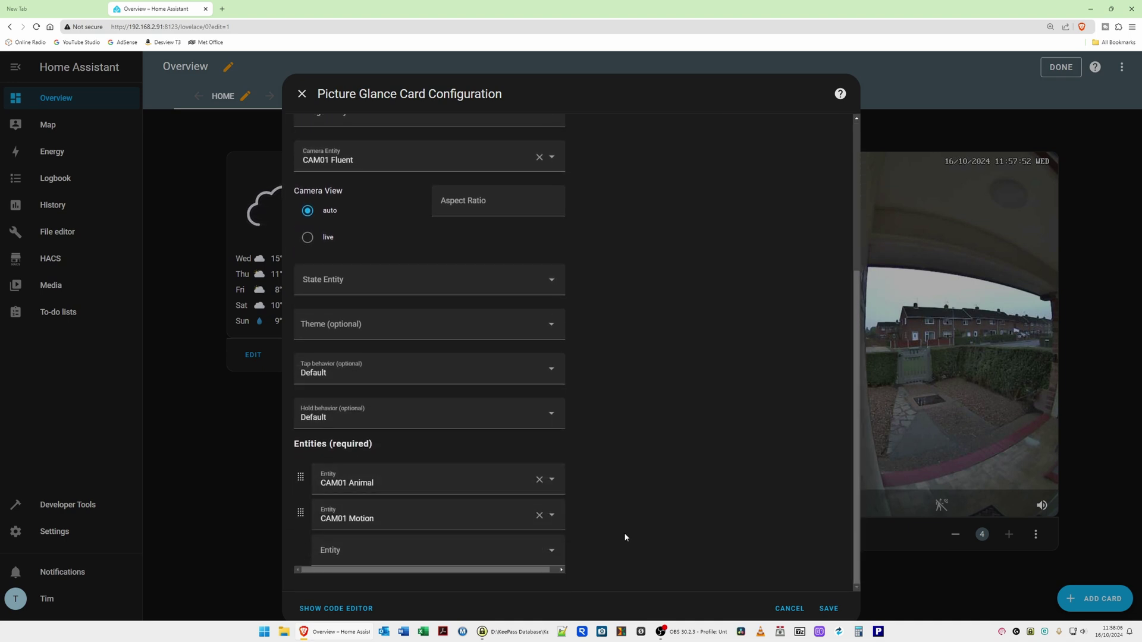
pyautogui.click(830, 608)
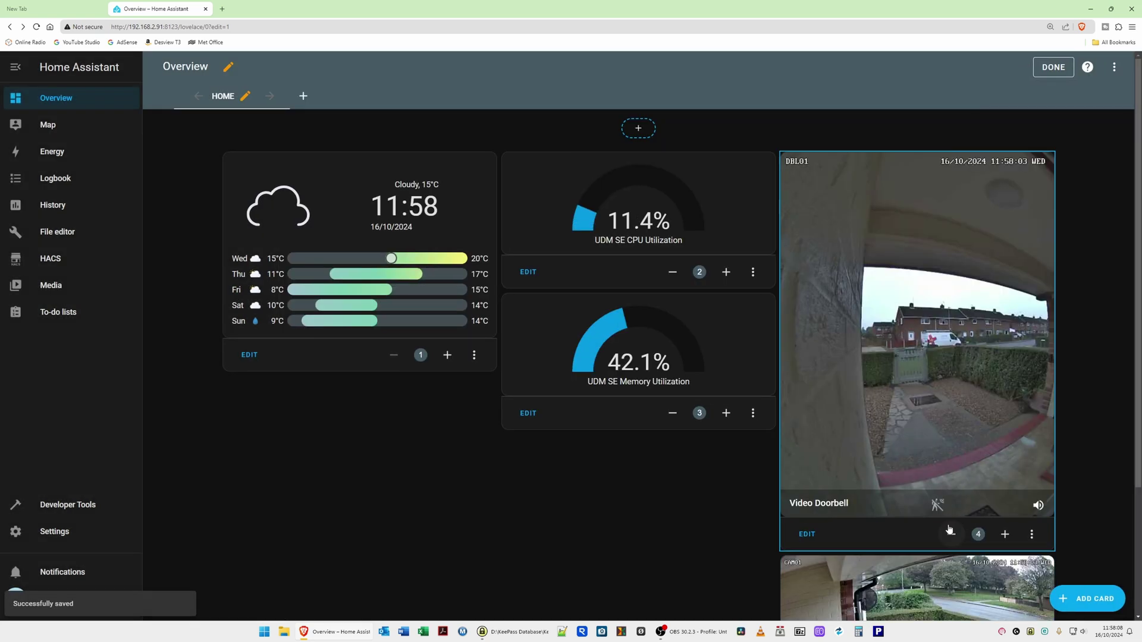
pyautogui.scroll(-3, 1023, 451)
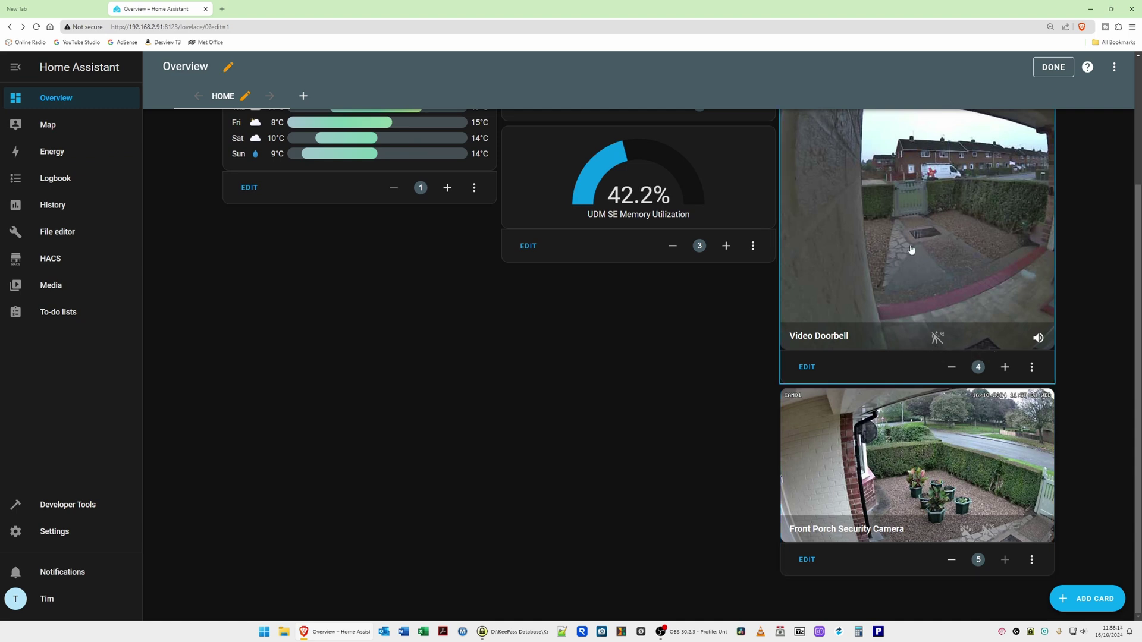
pyautogui.scroll(1, 886, 327)
pyautogui.scroll(1, 886, 328)
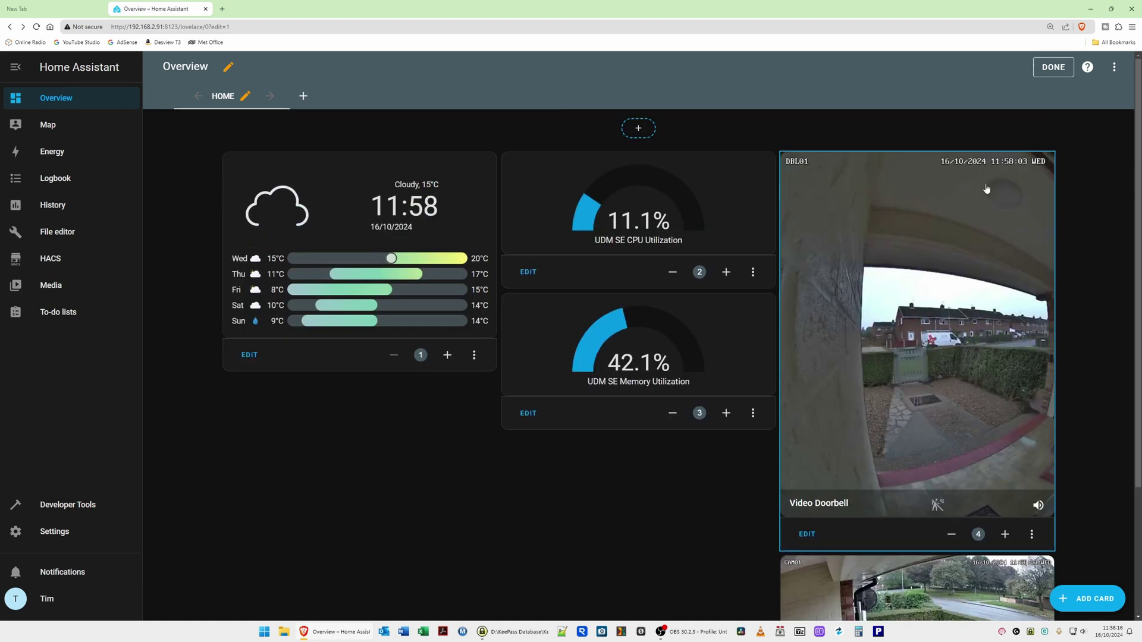
pyautogui.click(1052, 68)
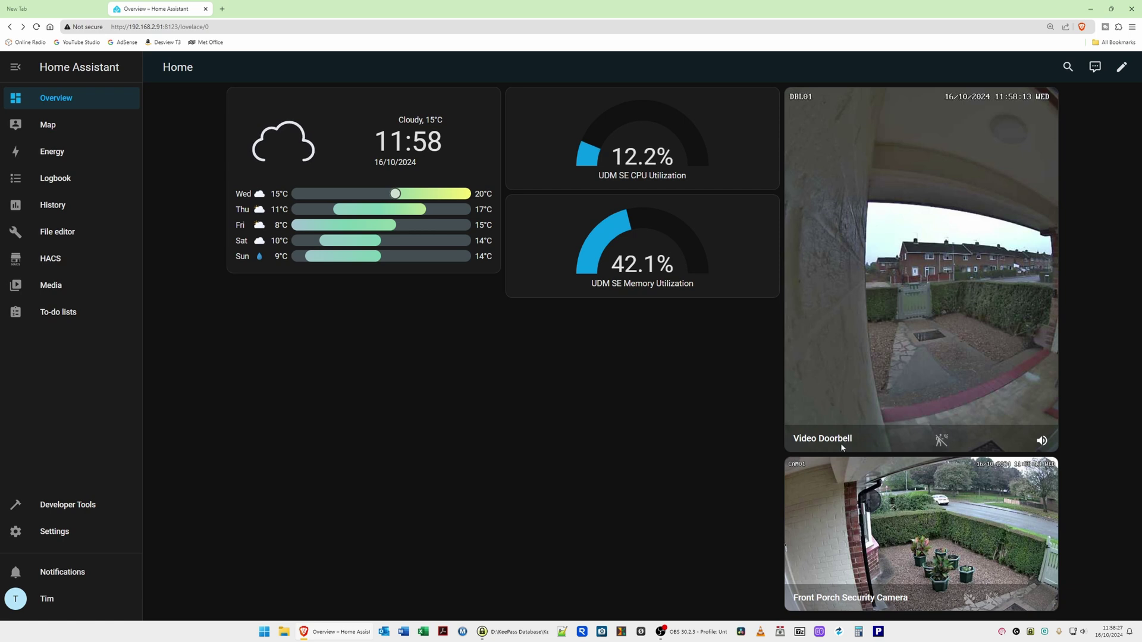
# Review the history and logbook of the DBL01 Motion sensor from the Video Doorbell card.
pyautogui.moveTo(941, 445)
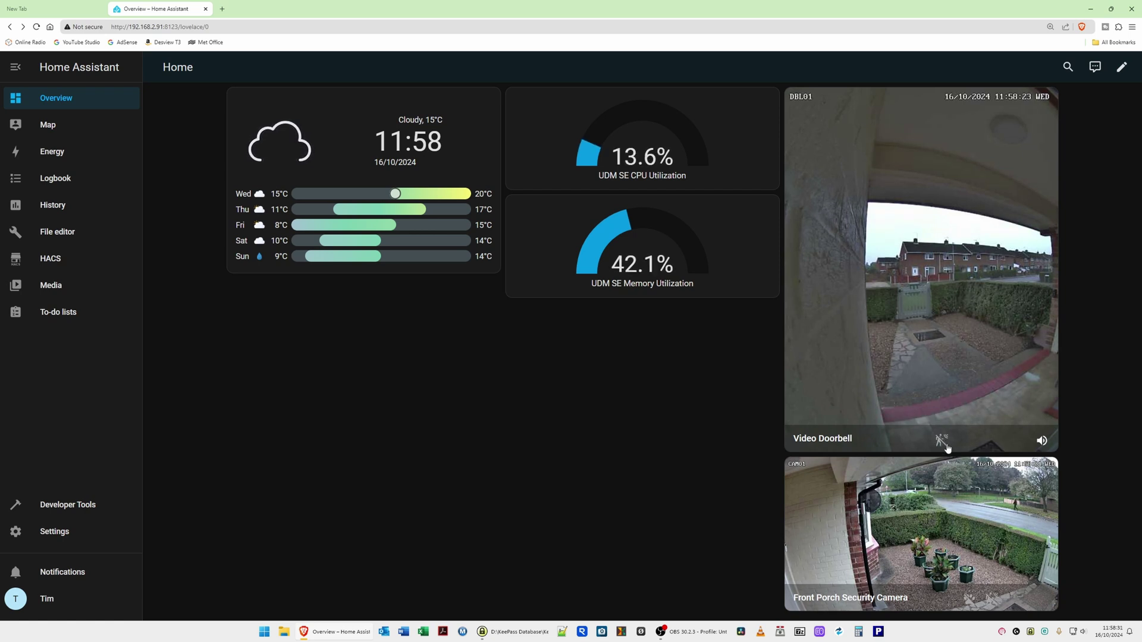
pyautogui.click(941, 442)
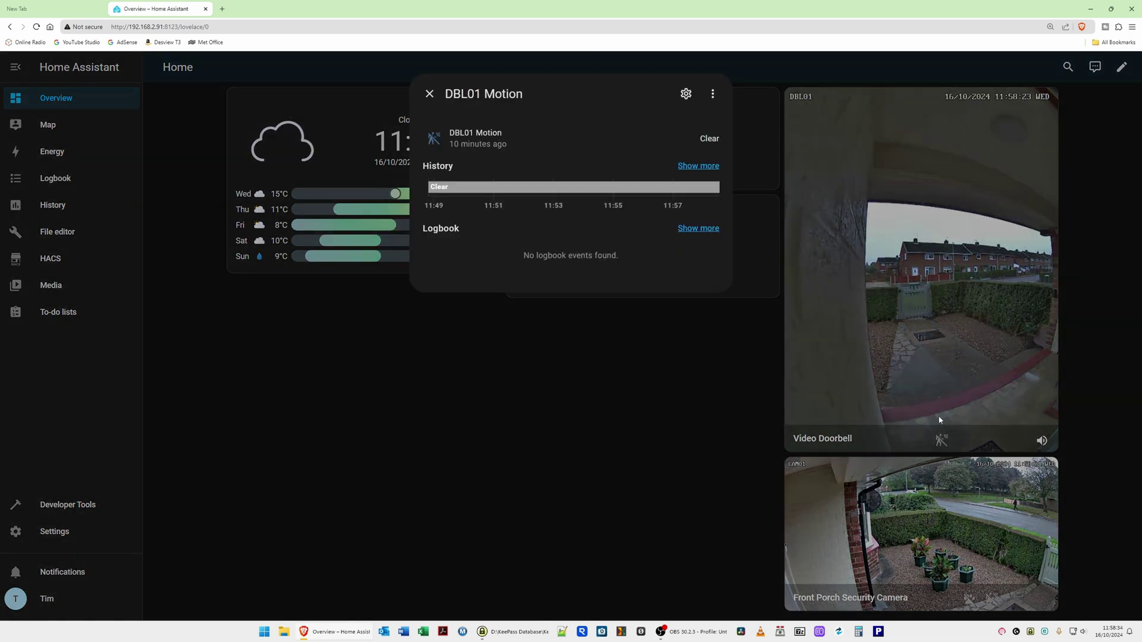
pyautogui.moveTo(460, 192)
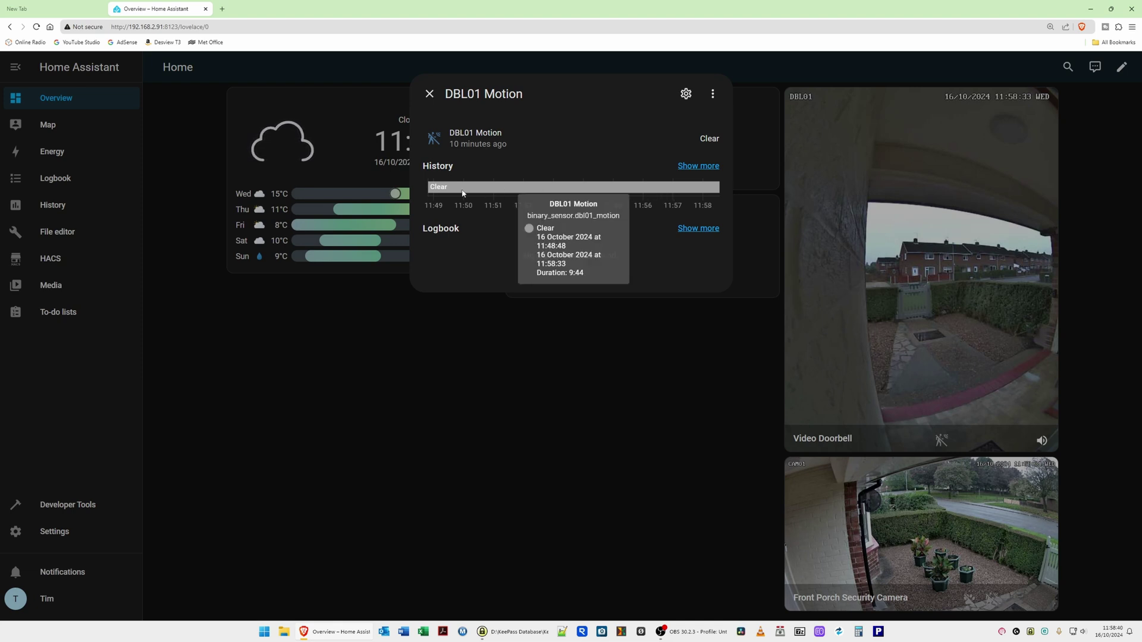
pyautogui.click(429, 93)
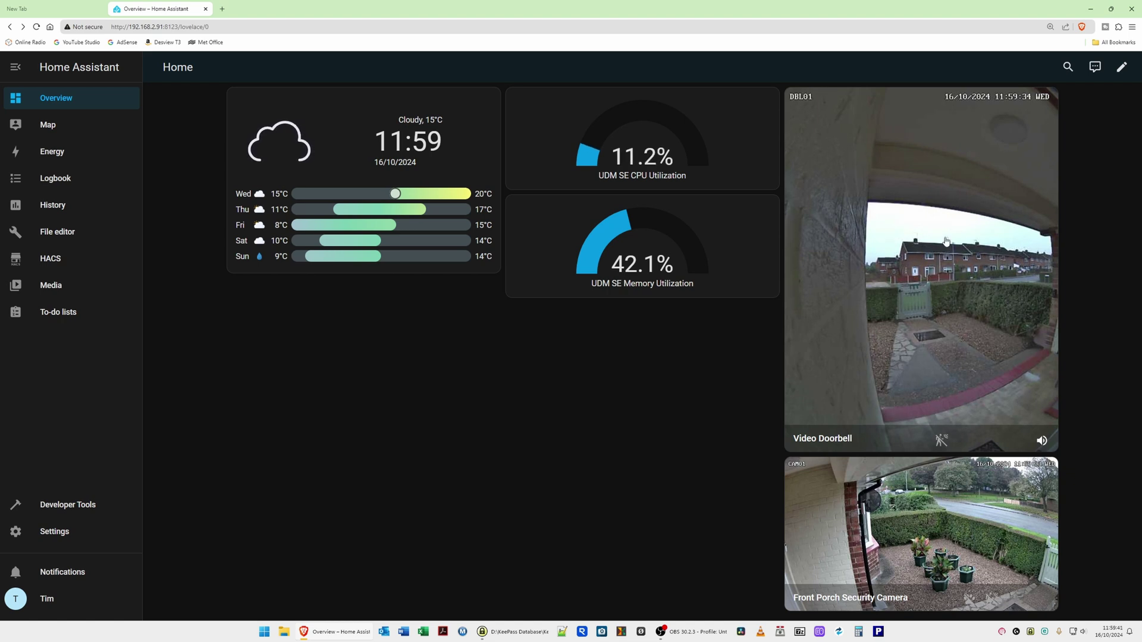
# Play the DBL01 Fluent live stream from the Video Doorbell card, watch it and close the view.
pyautogui.click(935, 257)
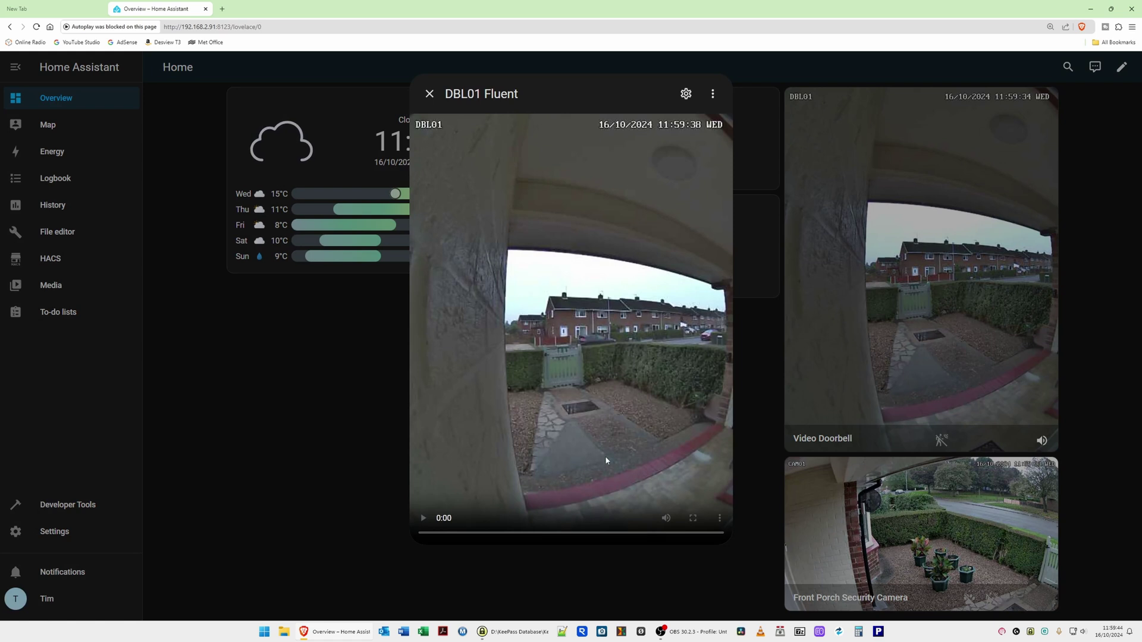
pyautogui.click(421, 519)
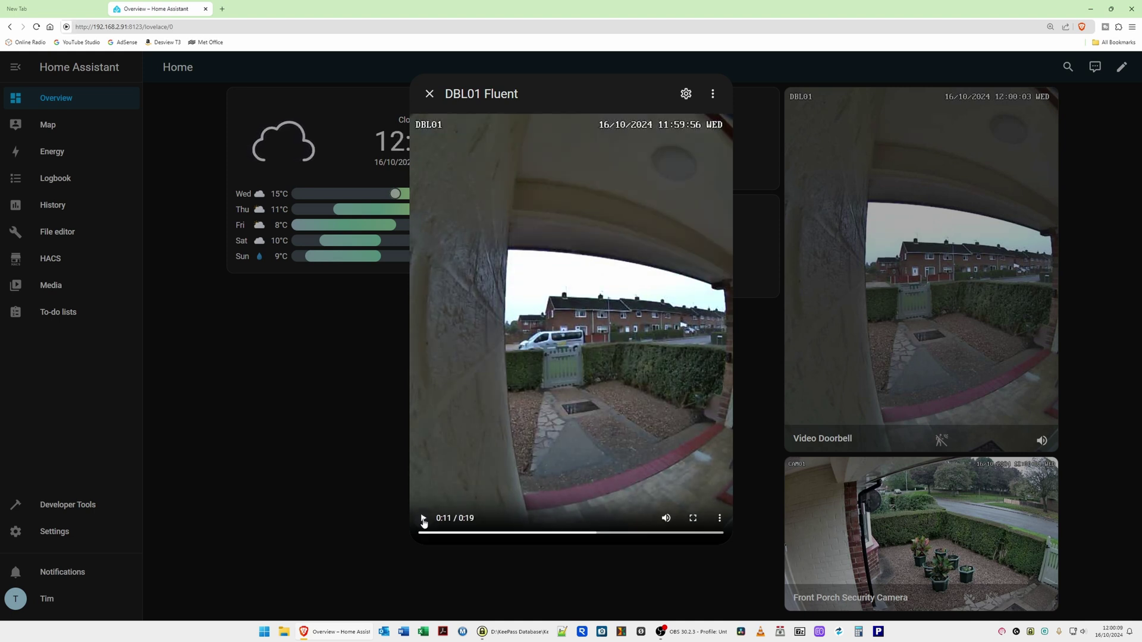
pyautogui.click(423, 519)
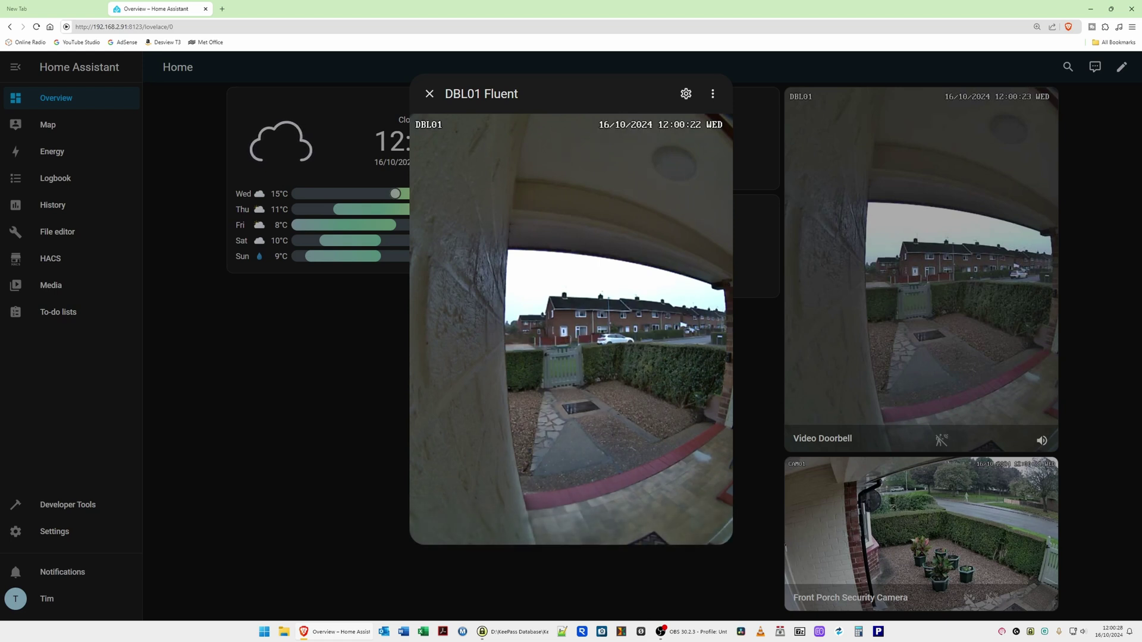
pyautogui.moveTo(542, 347)
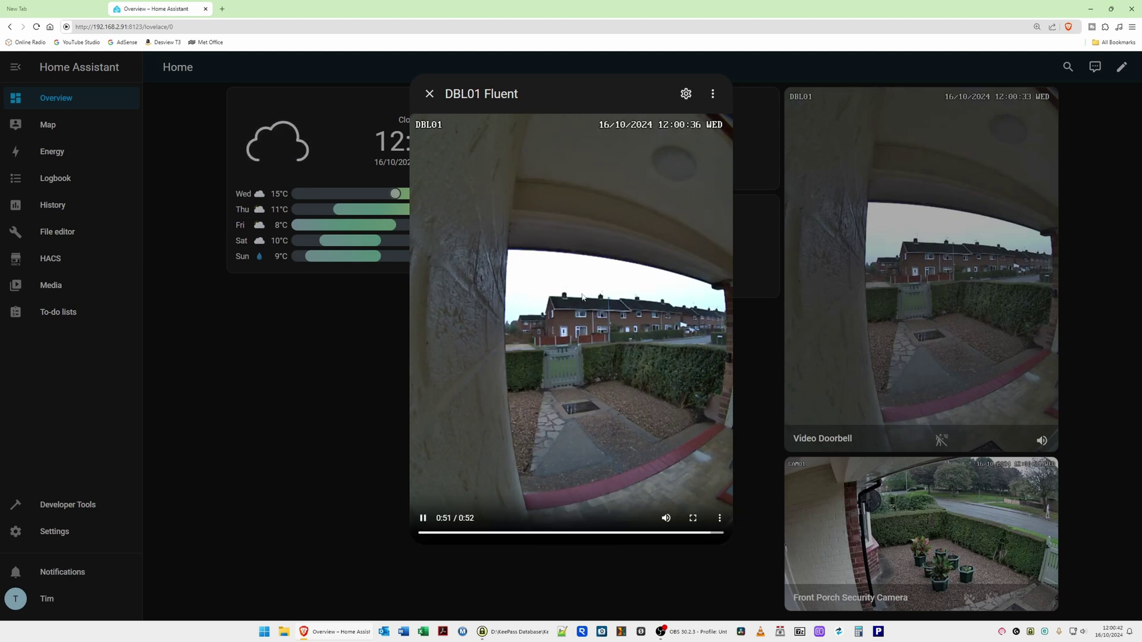
pyautogui.click(429, 94)
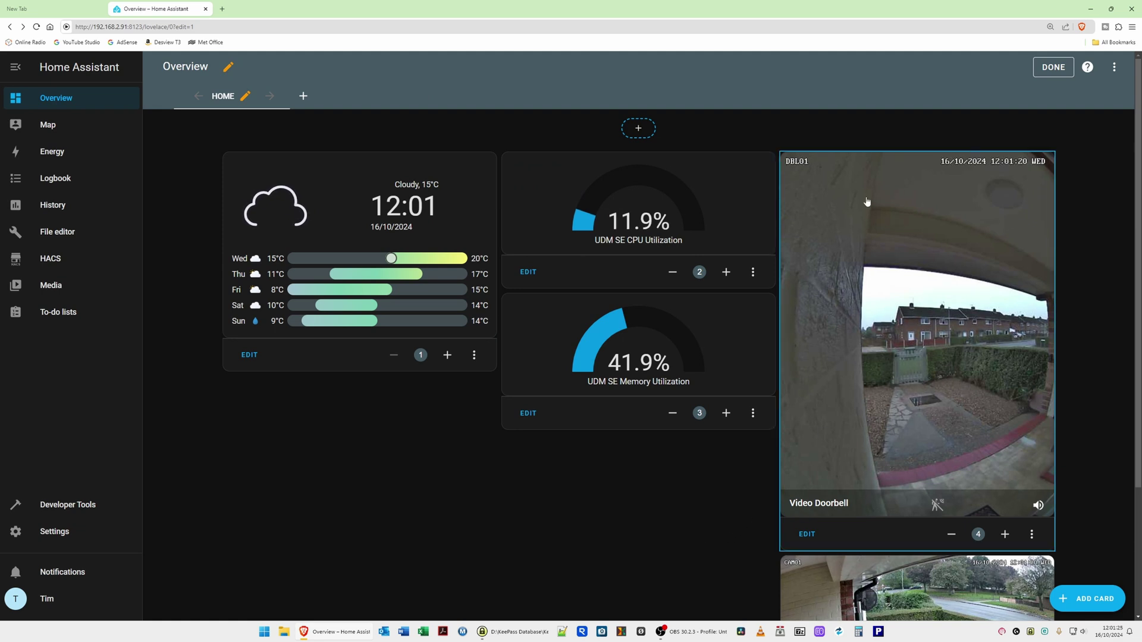
# Add DBL01 Siren as the third entity of the Video Doorbell card, saving the card and leaving dashboard editing.
pyautogui.click(807, 534)
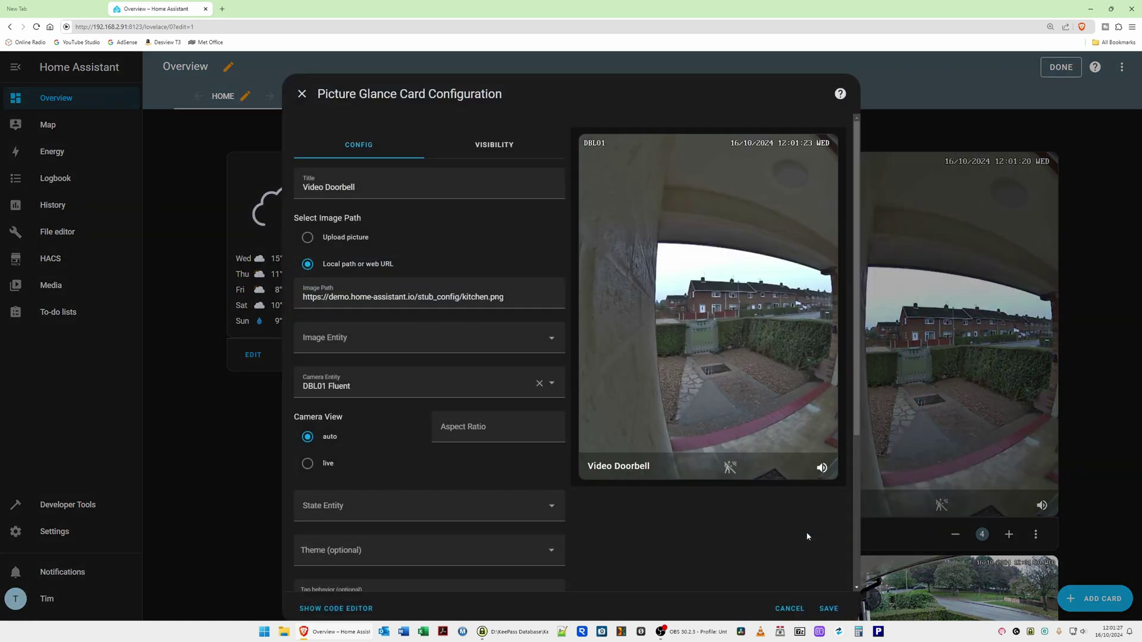
pyautogui.scroll(-3, 647, 546)
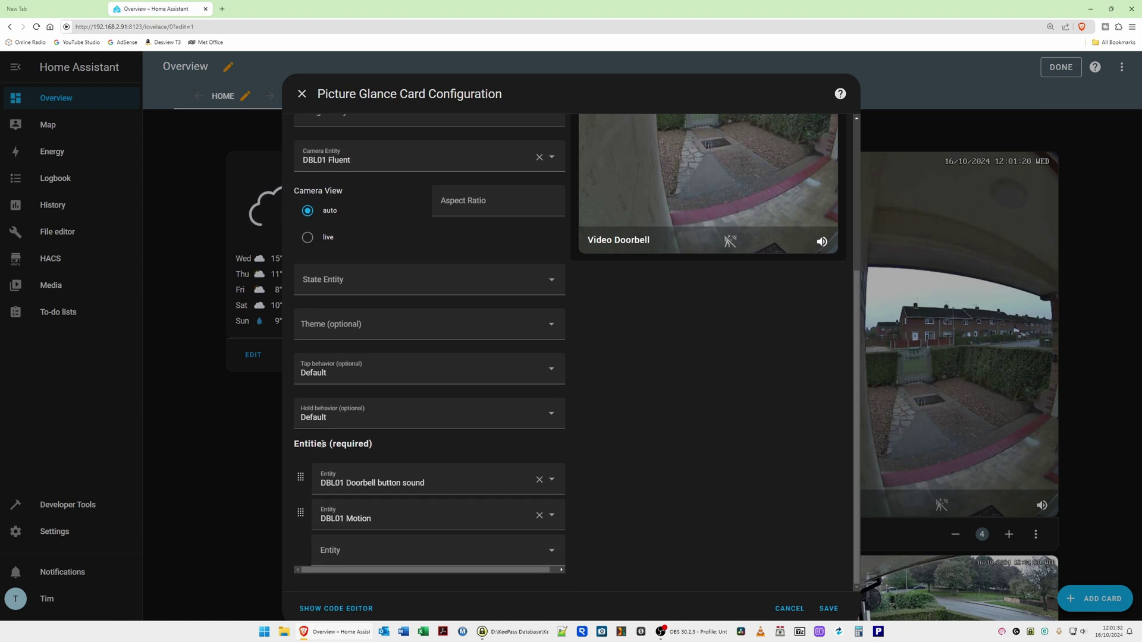
pyautogui.click(333, 550)
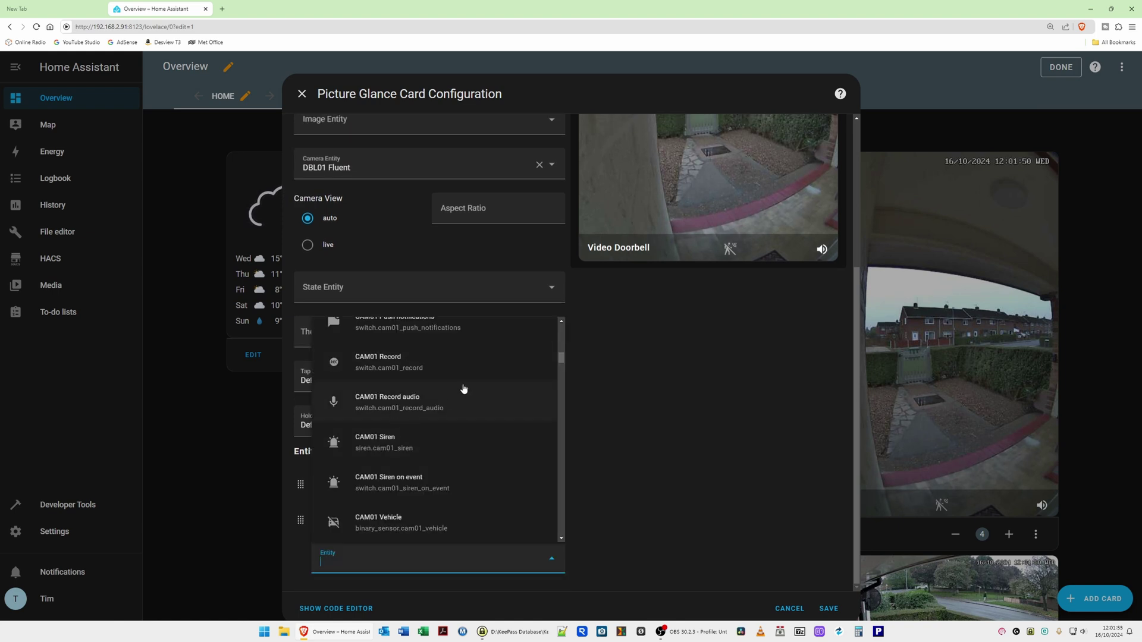
pyautogui.scroll(-5, 386, 447)
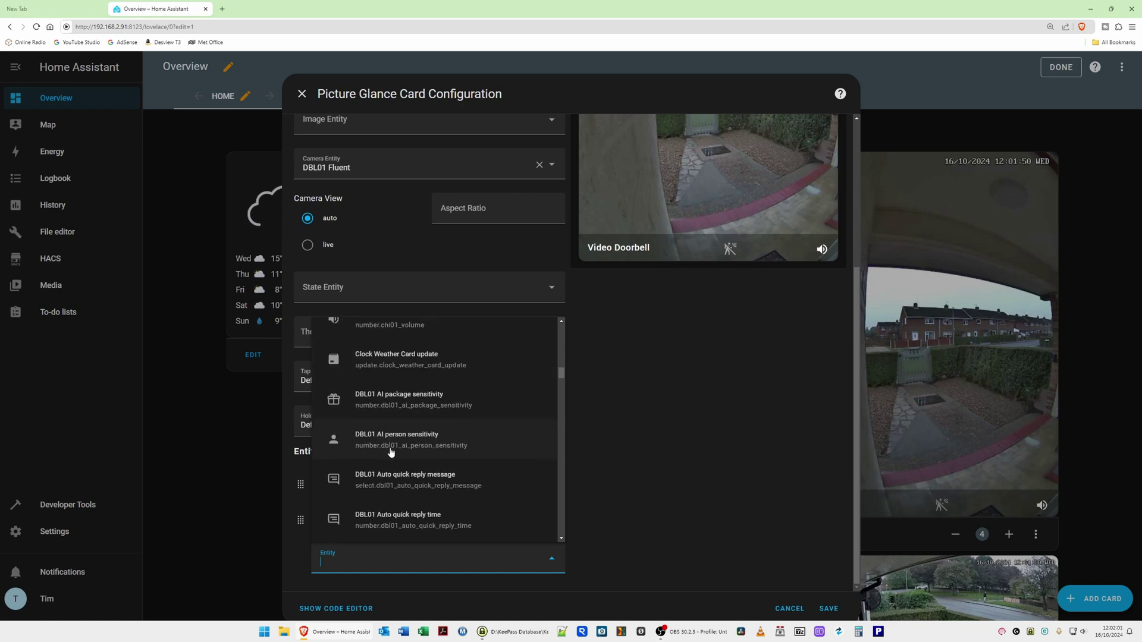
pyautogui.scroll(-5, 416, 451)
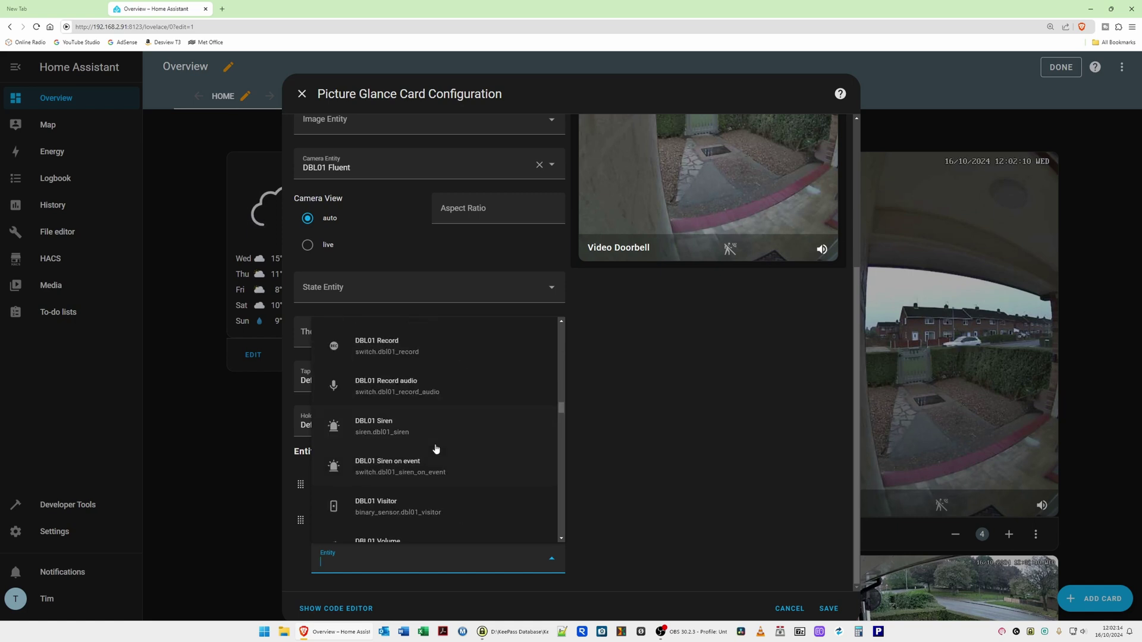
pyautogui.click(381, 427)
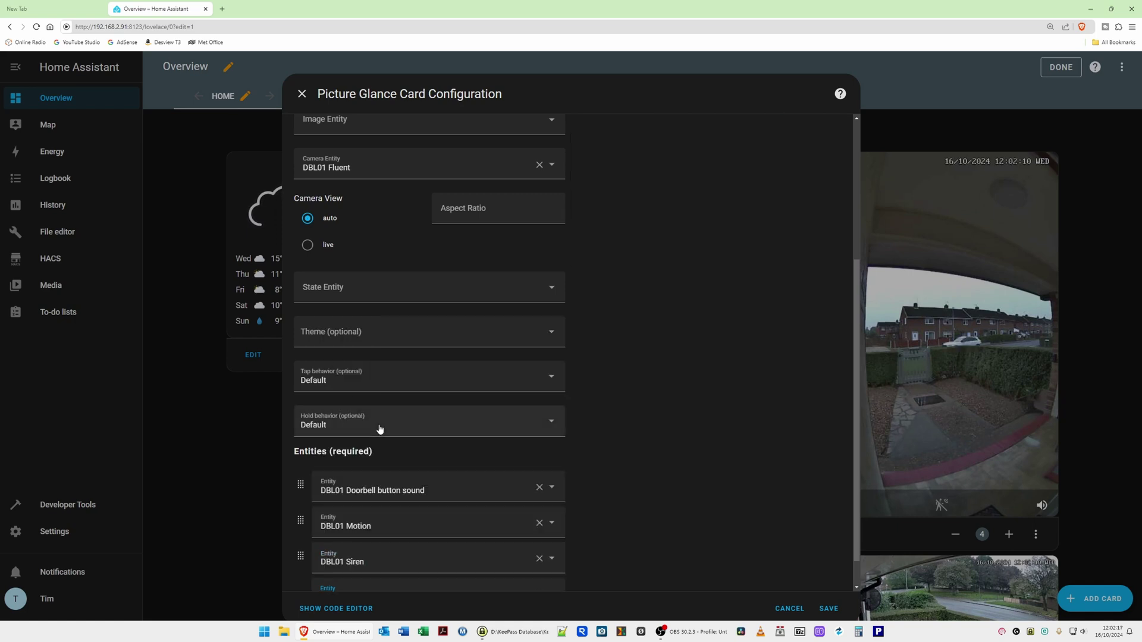
pyautogui.click(833, 609)
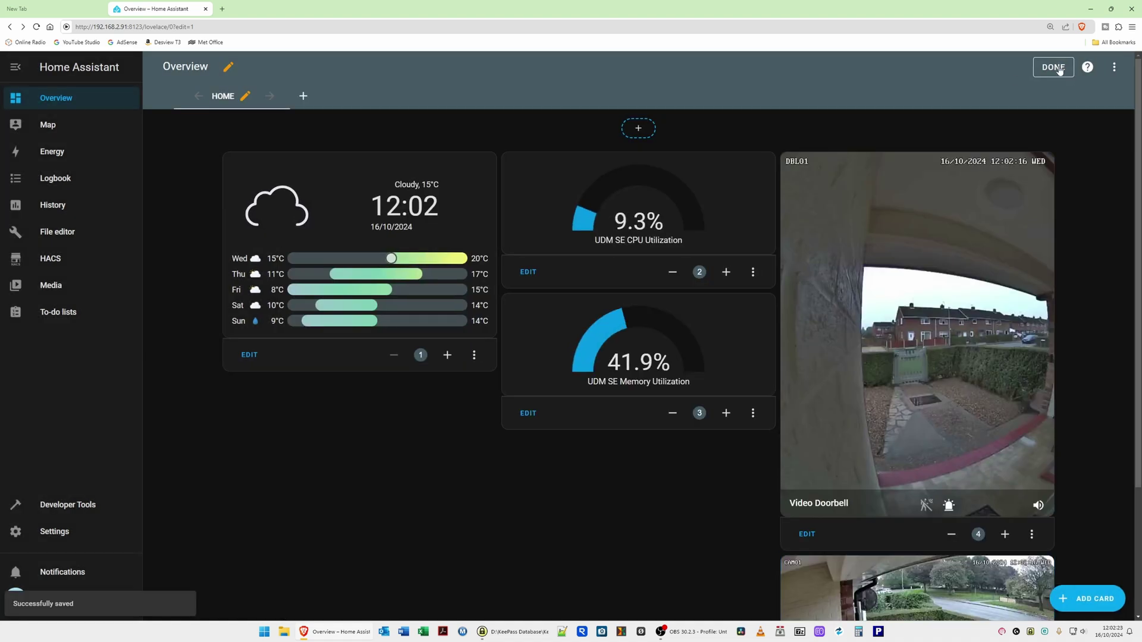
pyautogui.click(1054, 67)
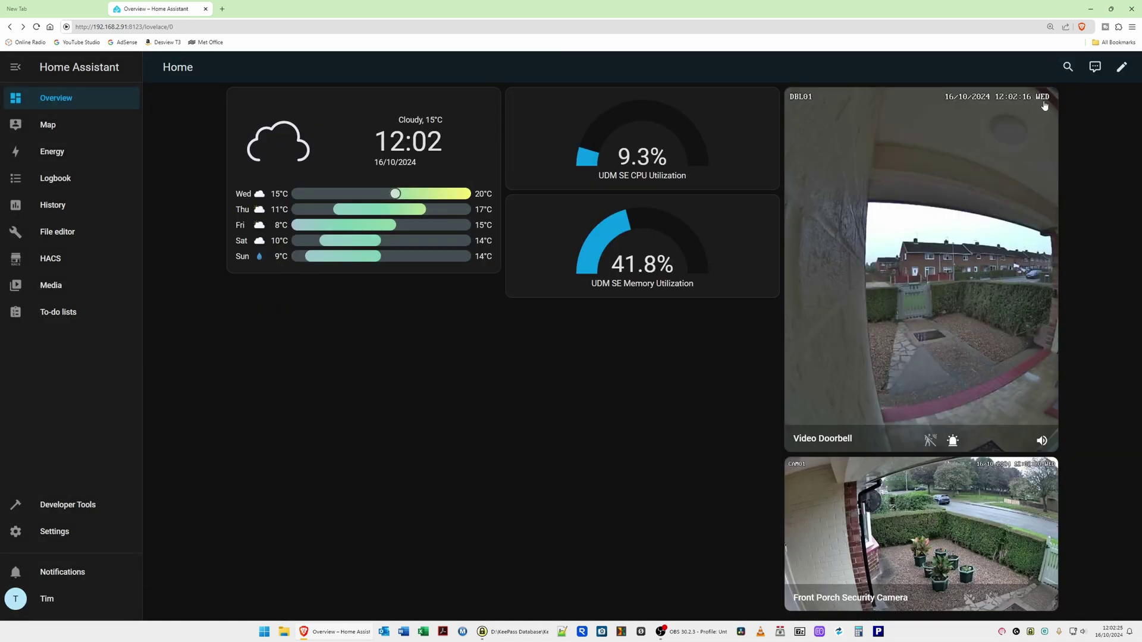